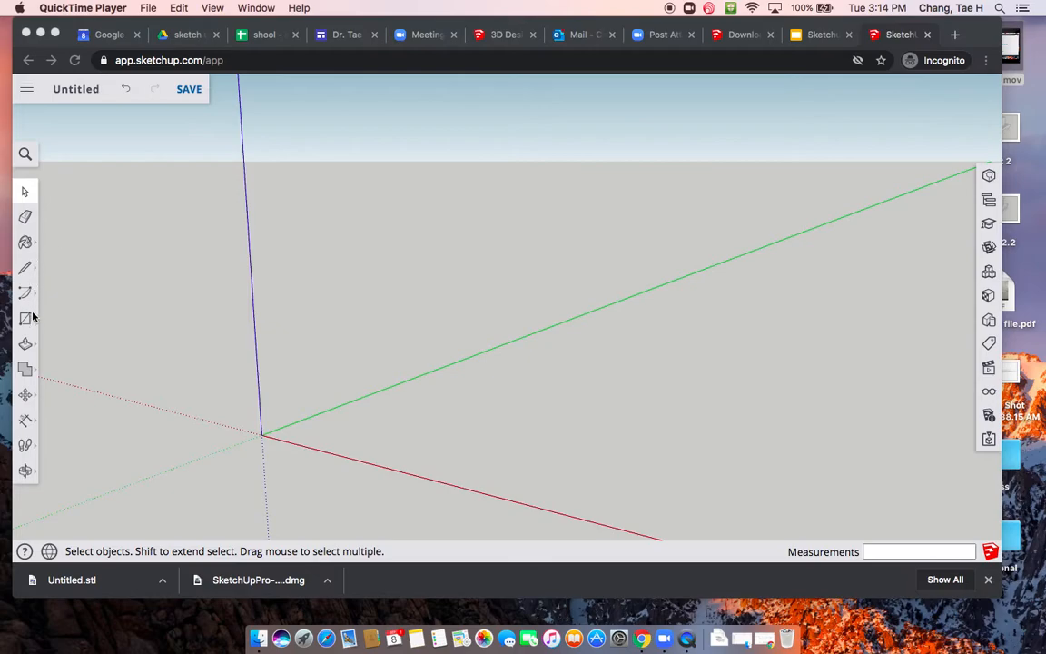
- Draw a 100 by 64 inch rectangle on the ground plane starting at the origin
{"action": "left_click", "coordinate": [25, 320]}
{"action": "left_click", "coordinate": [25, 321]}
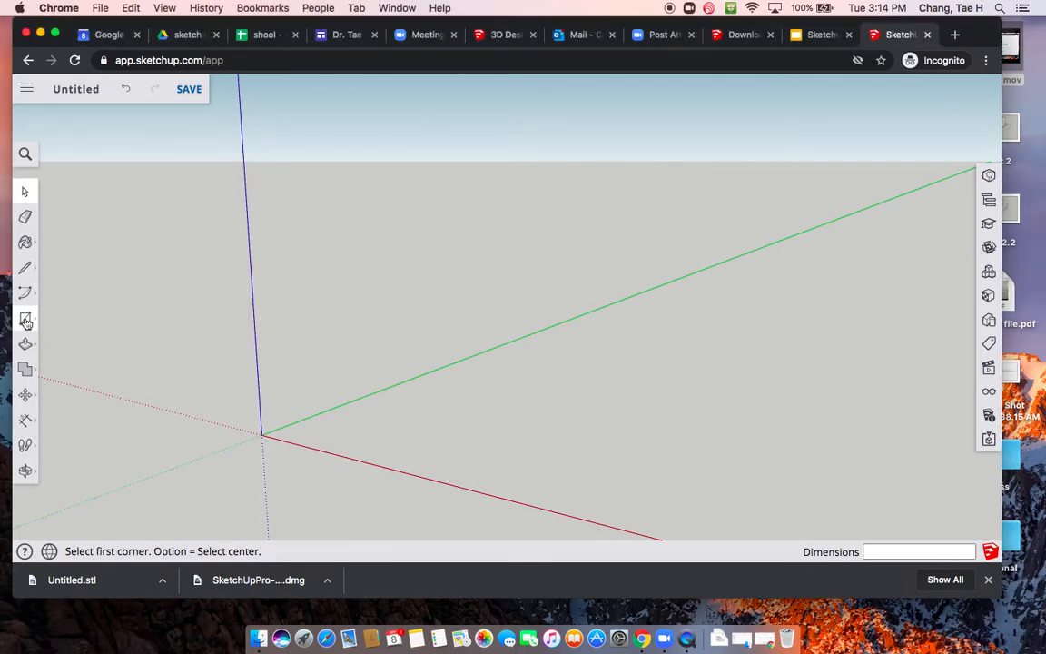
{"action": "left_click", "coordinate": [61, 263]}
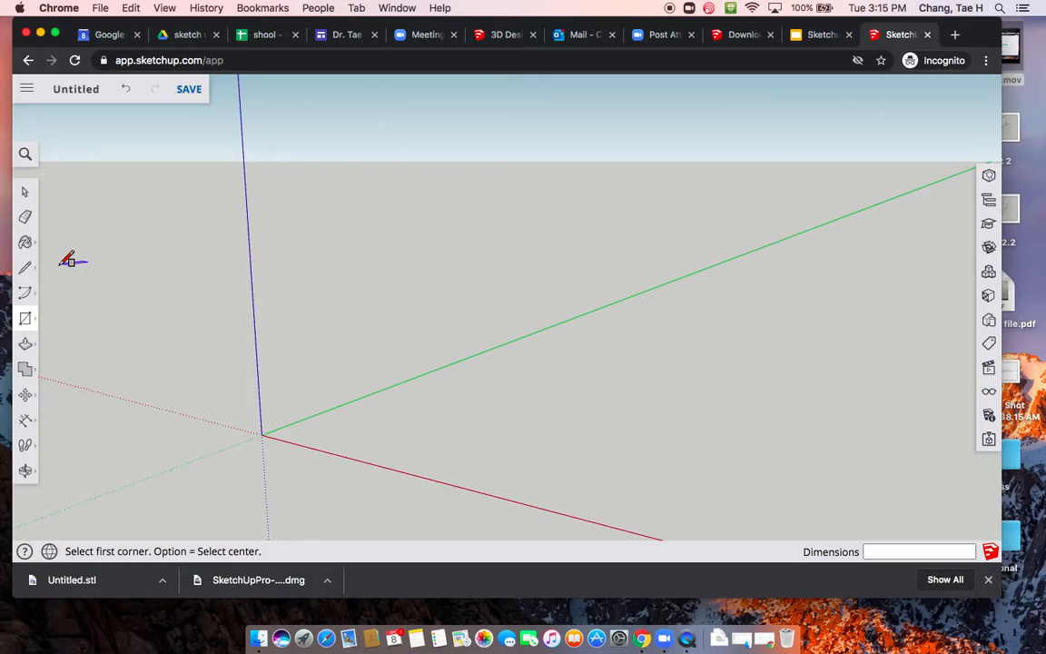
{"action": "left_click", "coordinate": [261, 435]}
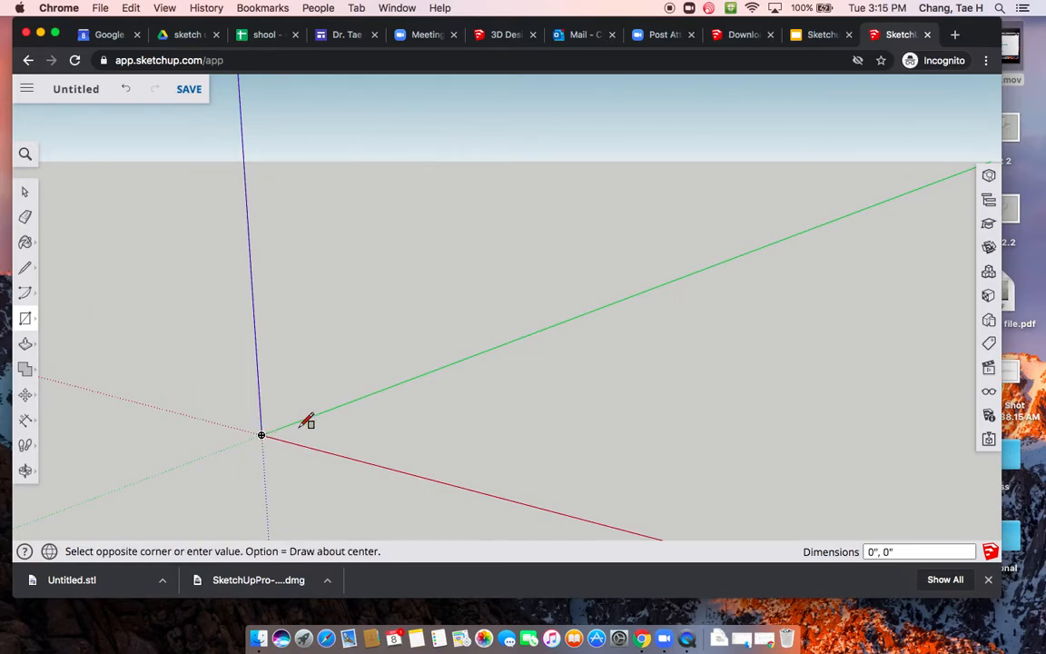
{"action": "type", "text": "100,6"}
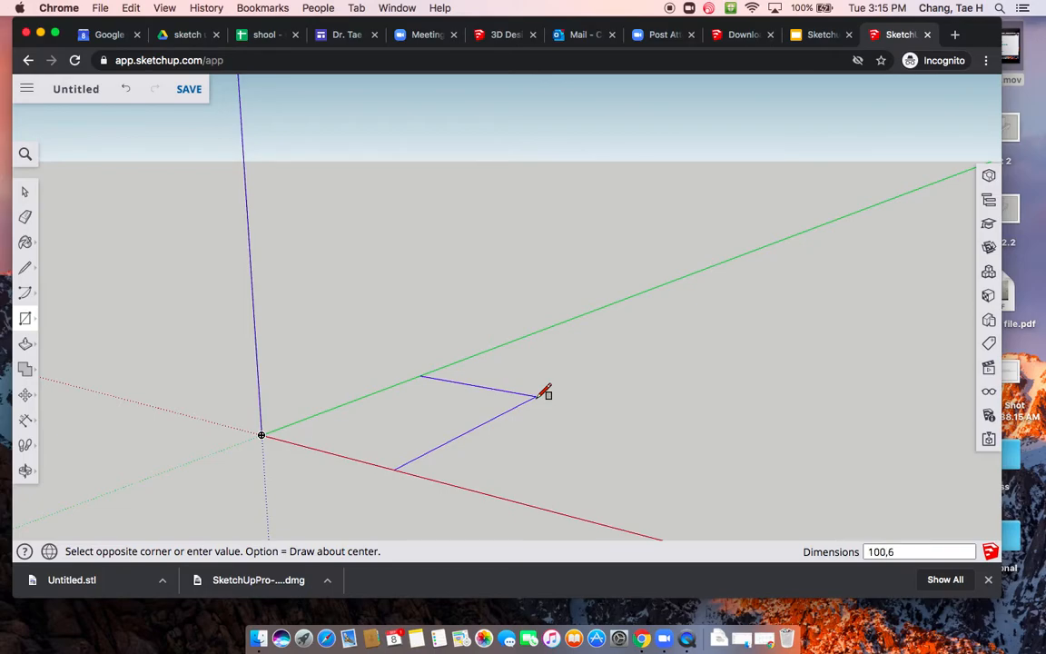
{"action": "type", "text": "4"}
{"action": "key", "text": "Return"}
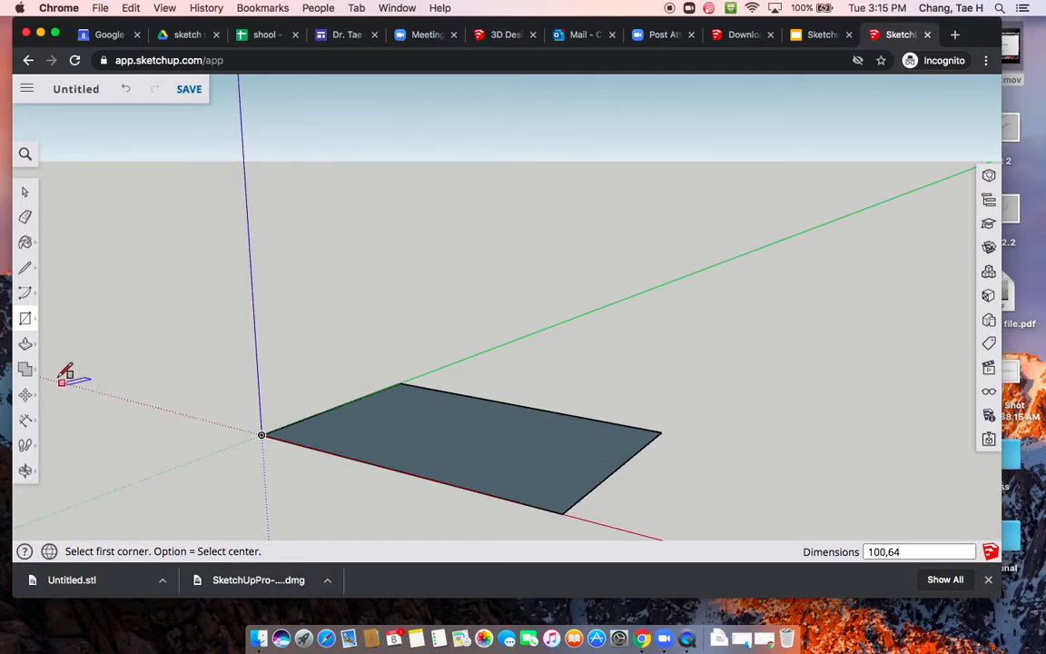
- Push/Pull the rectangle upward 1' 3" into a solid box
{"action": "left_click", "coordinate": [26, 343]}
{"action": "left_click_drag", "start_coordinate": [391, 418], "coordinate": [400, 383]}
{"action": "key", "text": "Return"}
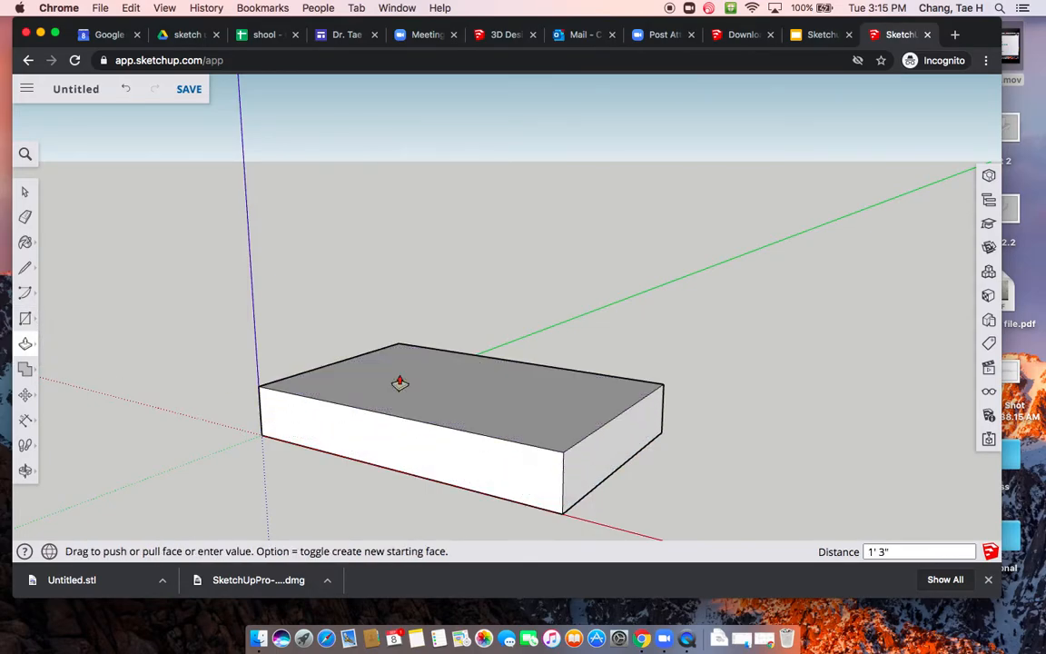
- Orbit and pan around the box to examine its long front face
{"action": "middle_click_drag", "start_coordinate": [409, 456], "coordinate": [782, 437]}
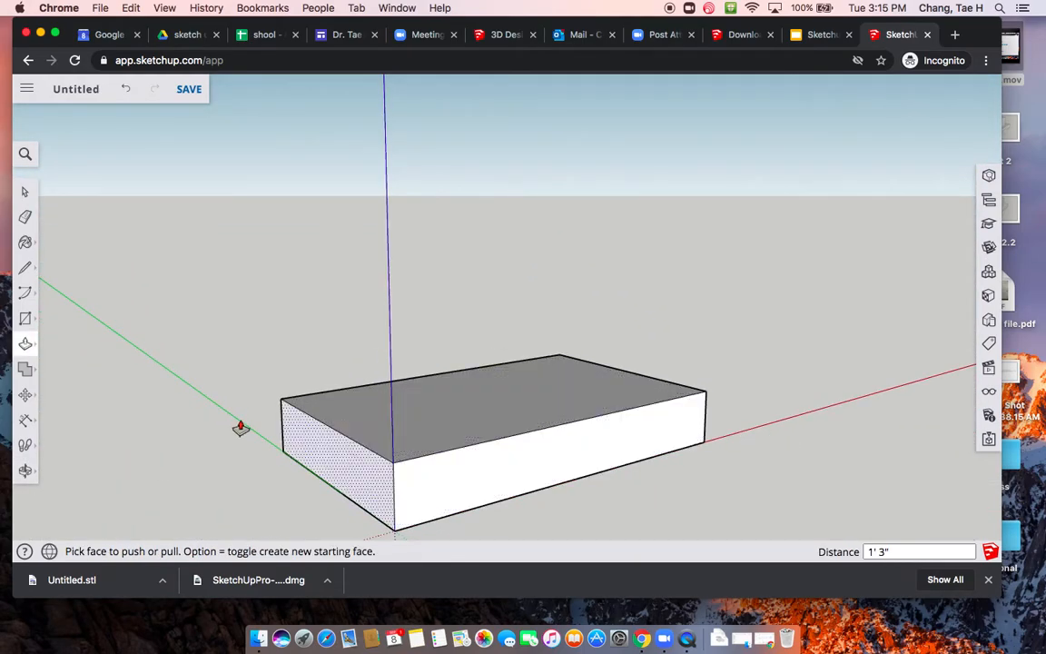
{"action": "left_click", "coordinate": [25, 469]}
{"action": "left_click", "coordinate": [67, 450]}
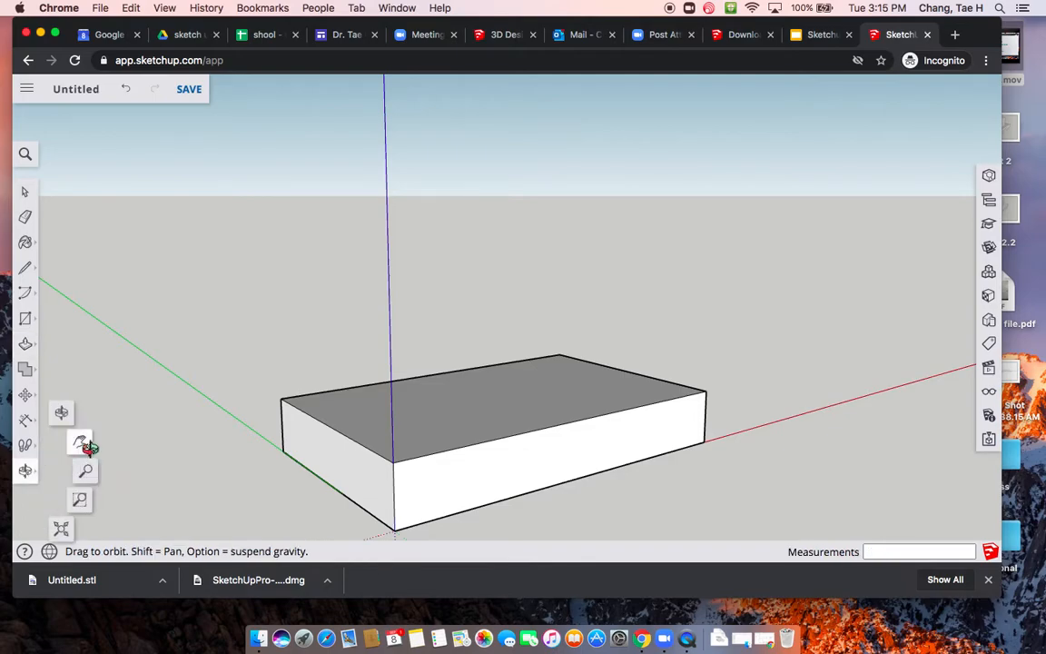
{"action": "left_click_drag", "start_coordinate": [560, 427], "coordinate": [152, 446]}
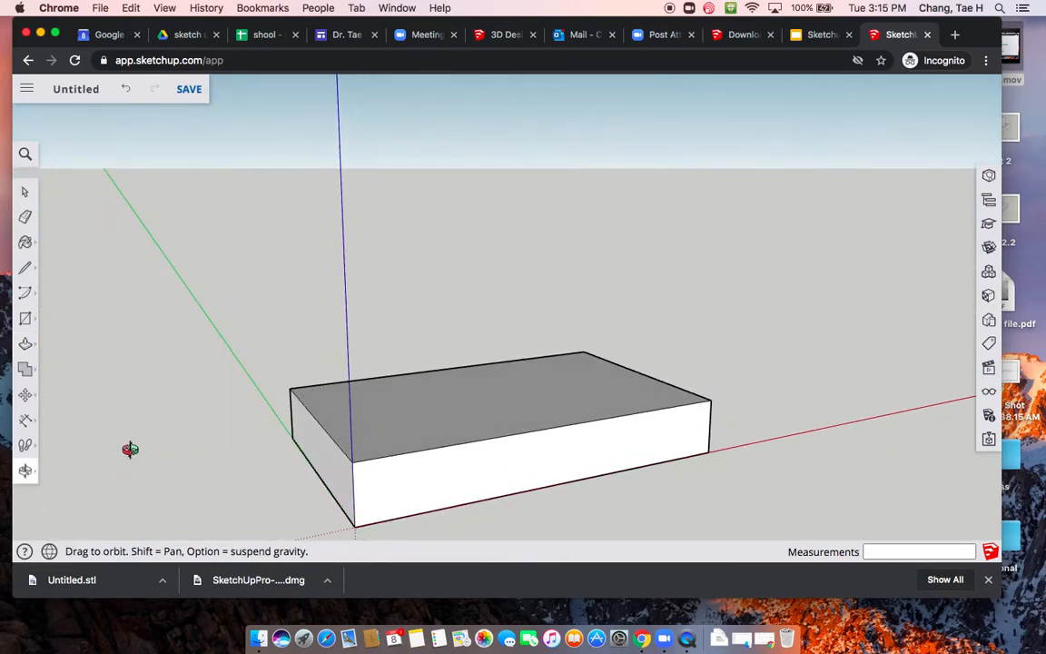
{"action": "left_click", "coordinate": [25, 469]}
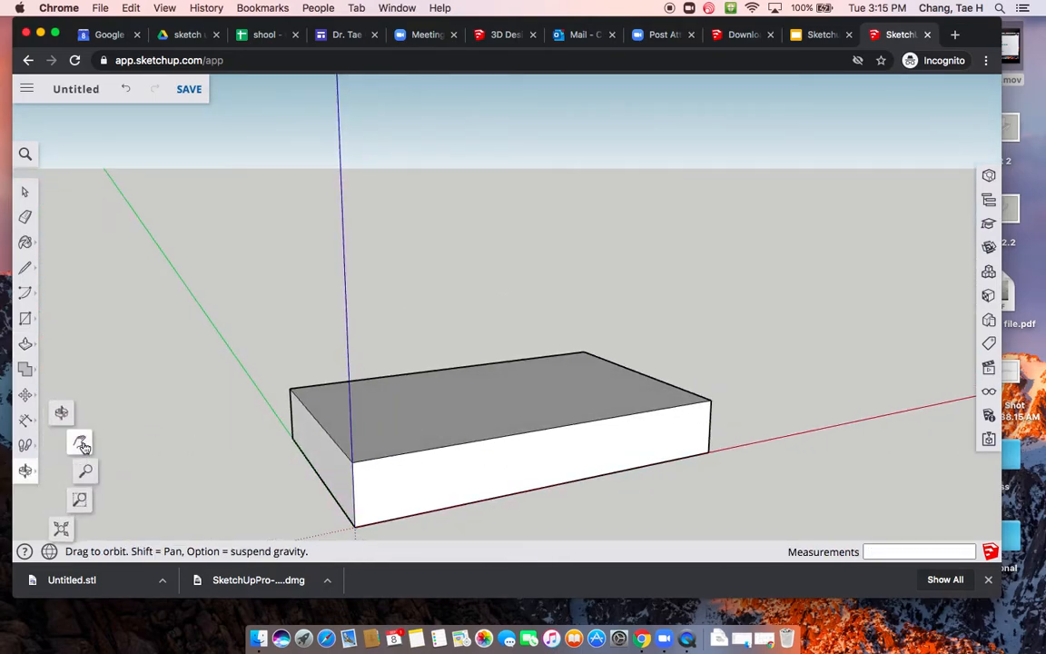
{"action": "left_click", "coordinate": [63, 408]}
{"action": "left_click_drag", "start_coordinate": [426, 367], "coordinate": [514, 341]}
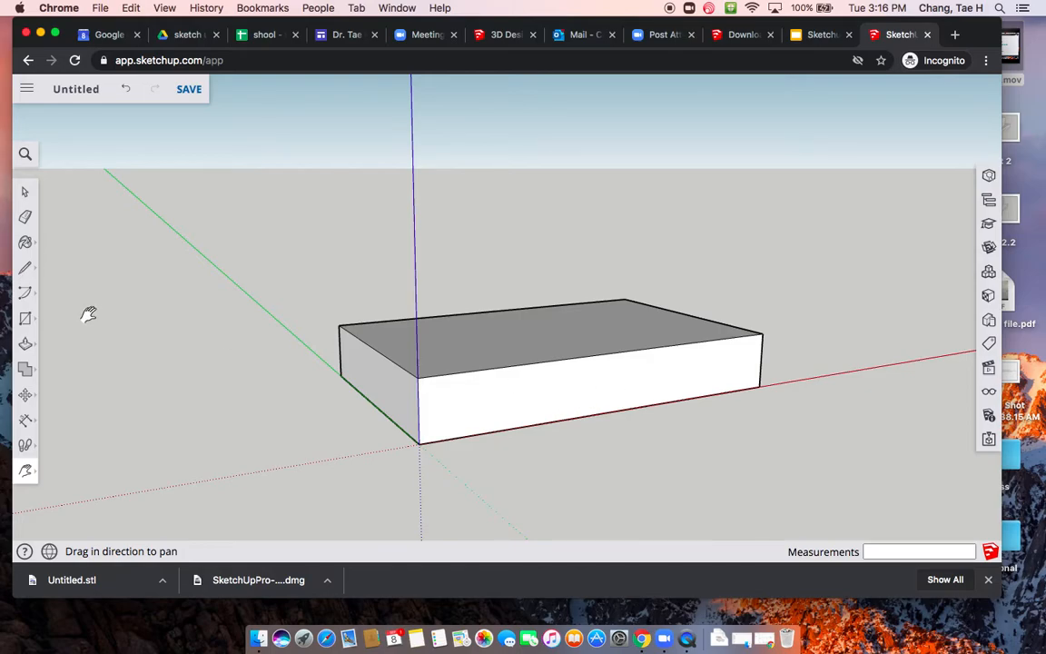
- Place Tape Measure guides on the long front face, 30 inches in from each vertical edge and 8 inches above the bottom edge
{"action": "left_click", "coordinate": [27, 422]}
{"action": "left_click", "coordinate": [64, 344]}
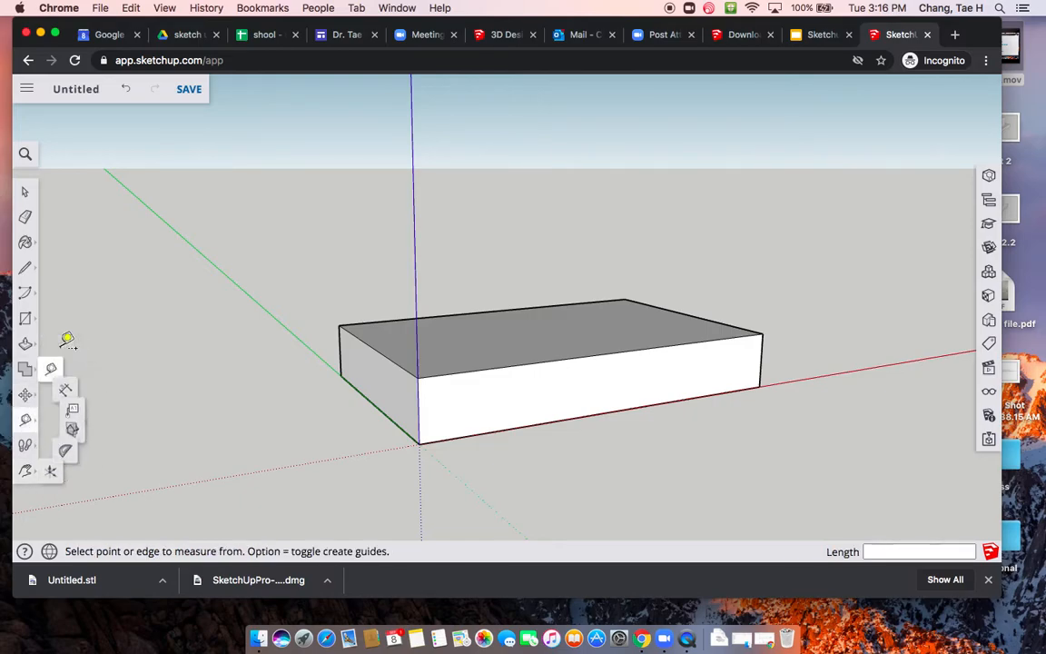
{"action": "left_click", "coordinate": [418, 396]}
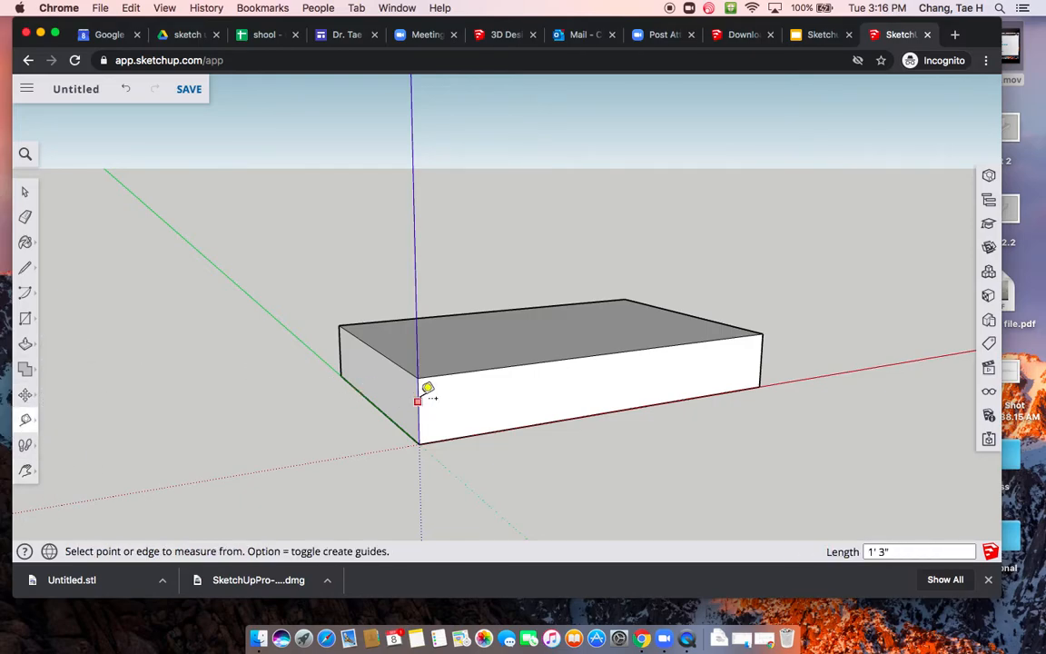
{"action": "left_click", "coordinate": [492, 399]}
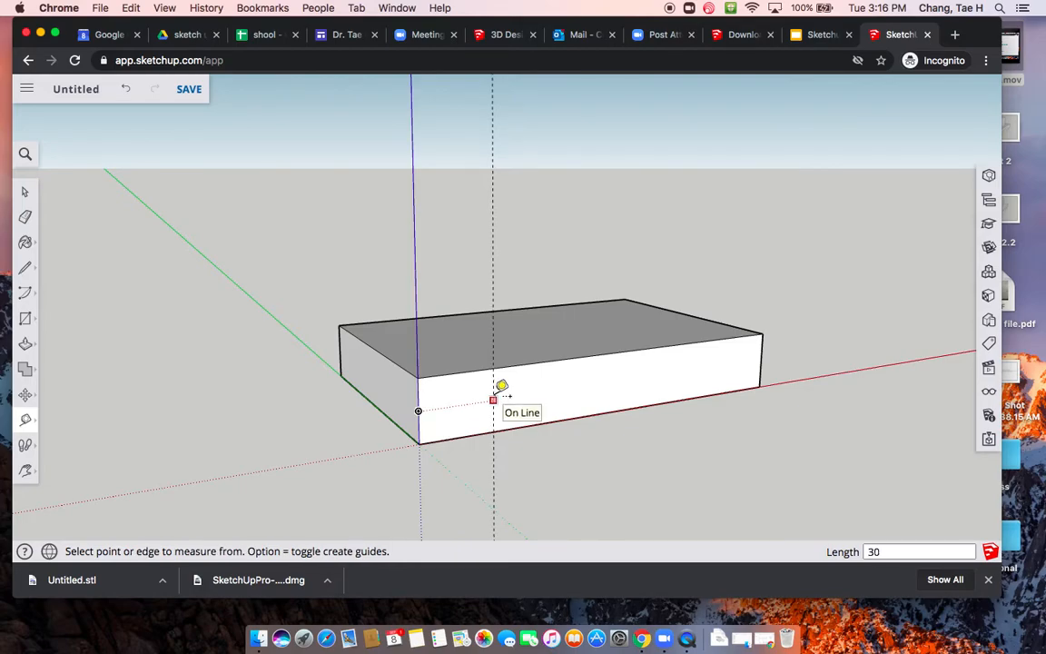
{"action": "left_click", "coordinate": [762, 342]}
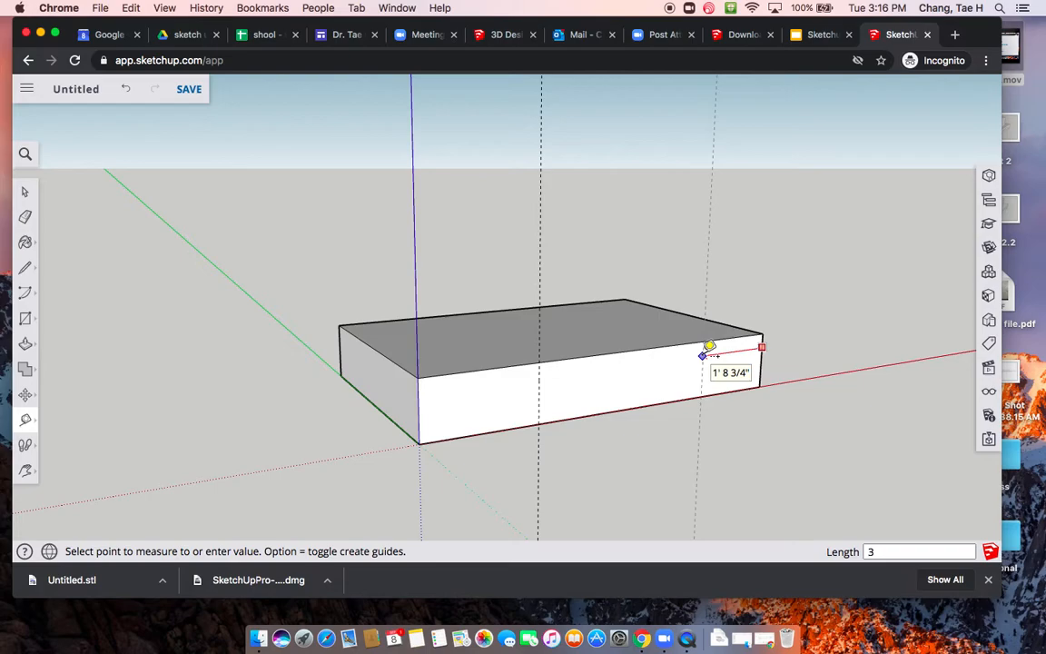
{"action": "key", "text": "Return"}
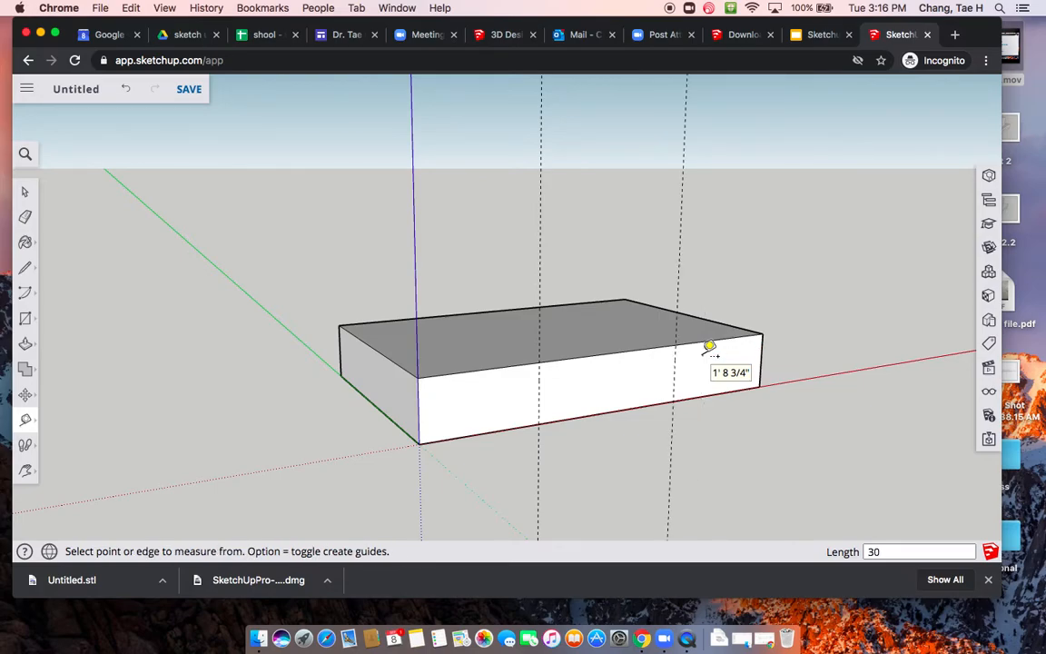
{"action": "left_click", "coordinate": [700, 395]}
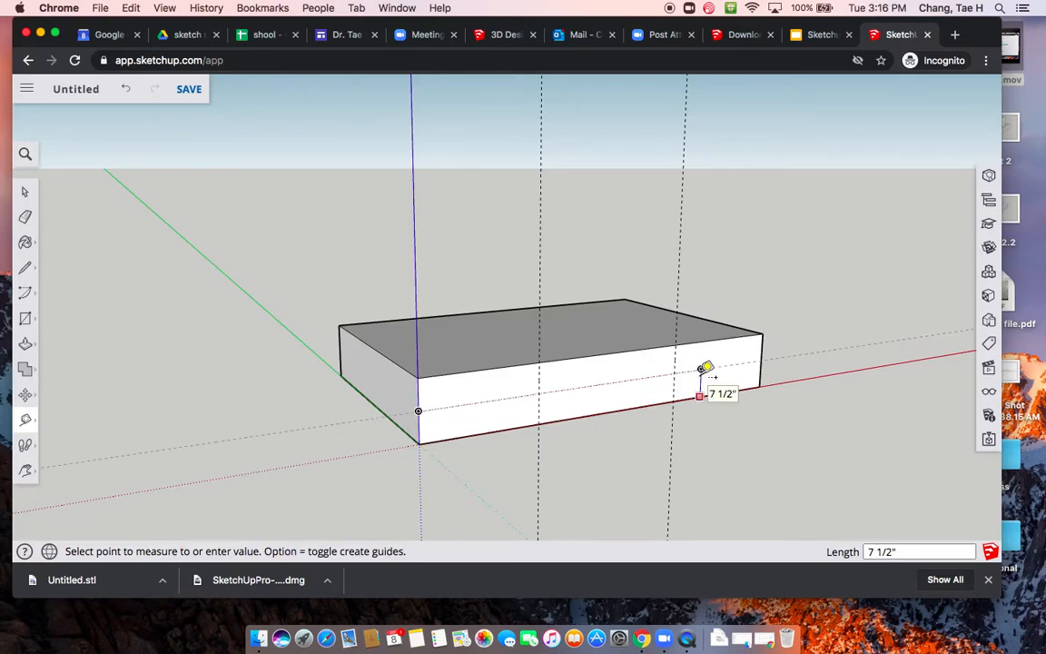
{"action": "key", "text": "Return"}
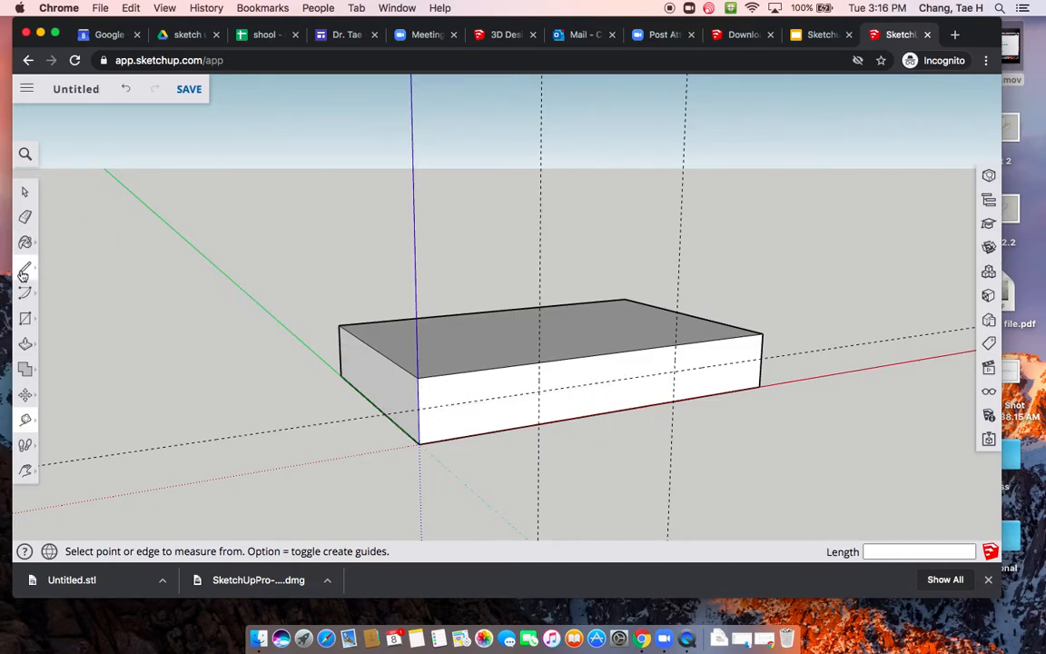
- Draw a 3' 4" by 8" rectangle on the front face, from the upper guide intersection down to the bottom edge between the vertical guides
{"action": "left_click", "coordinate": [24, 320]}
{"action": "left_click", "coordinate": [63, 257]}
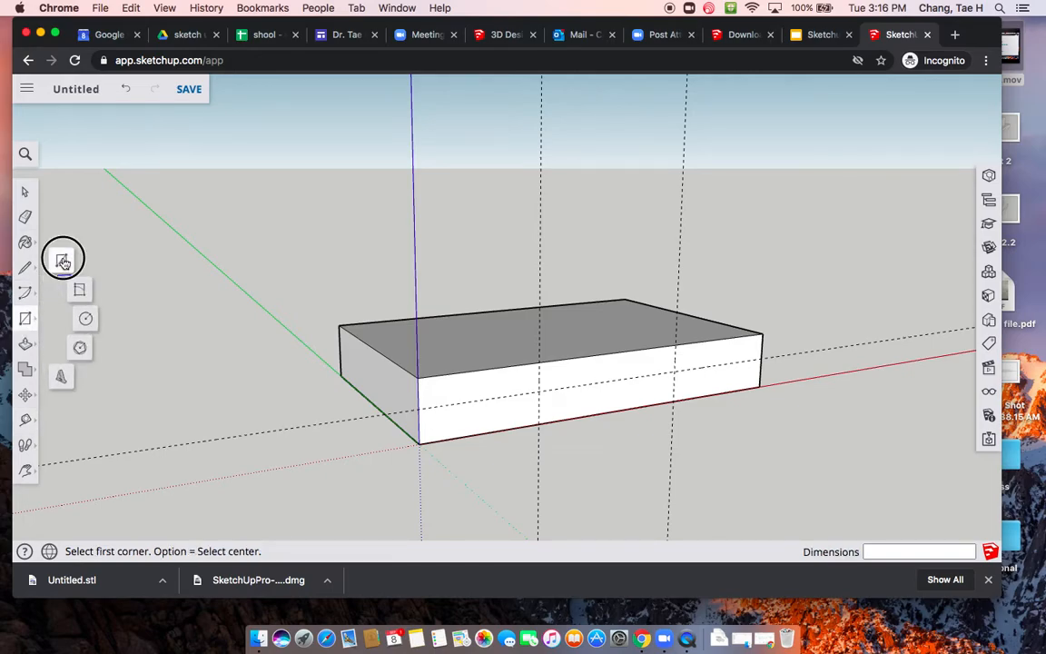
{"action": "left_click", "coordinate": [538, 391]}
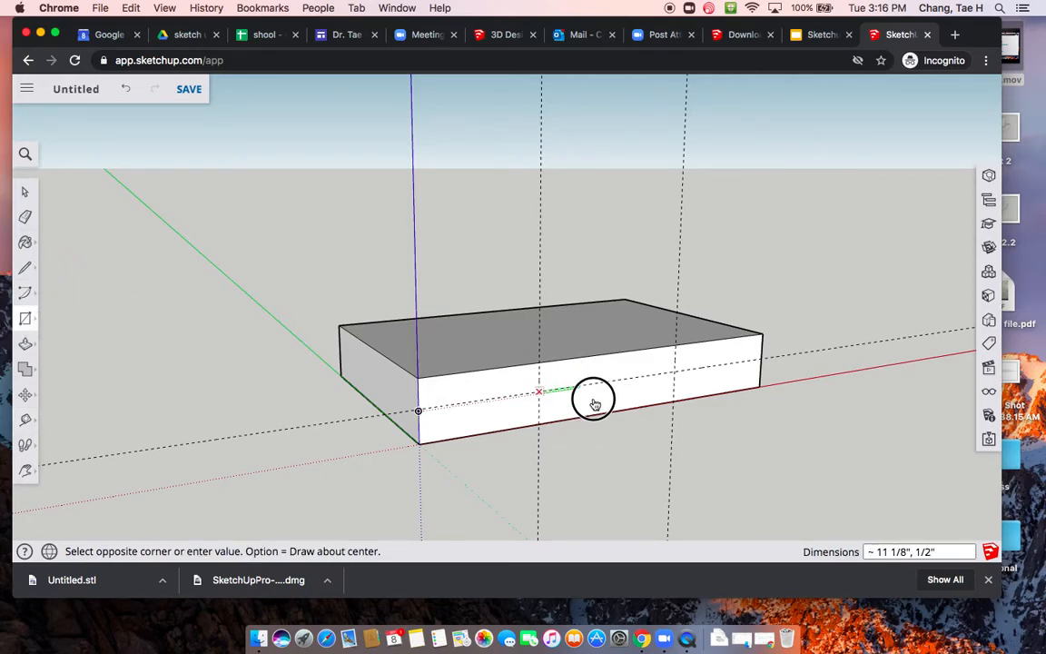
{"action": "left_click", "coordinate": [674, 404]}
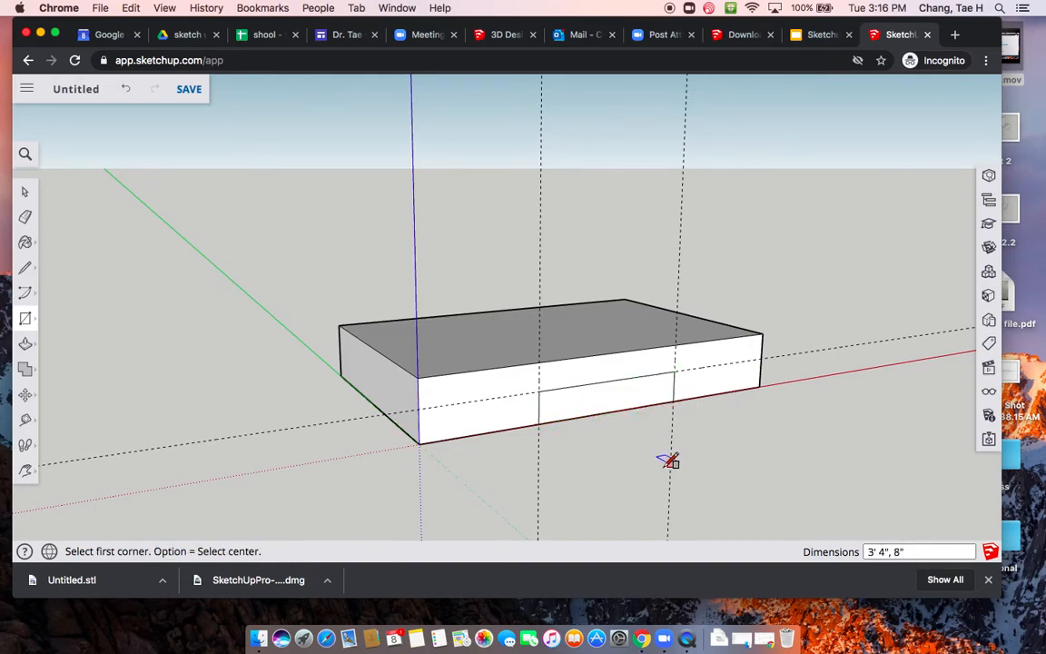
- Push/Pull the small front rectangle 5' 4" through the full depth of the box to cut an open channel underneath
{"action": "middle_click_drag", "start_coordinate": [688, 443], "coordinate": [576, 325]}
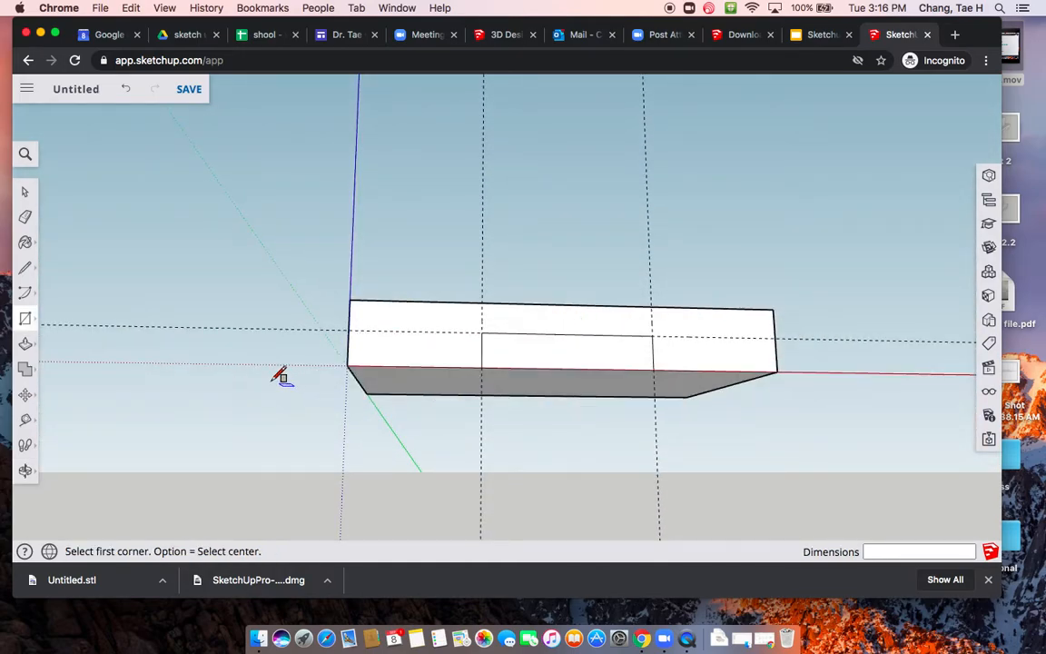
{"action": "left_click", "coordinate": [27, 346]}
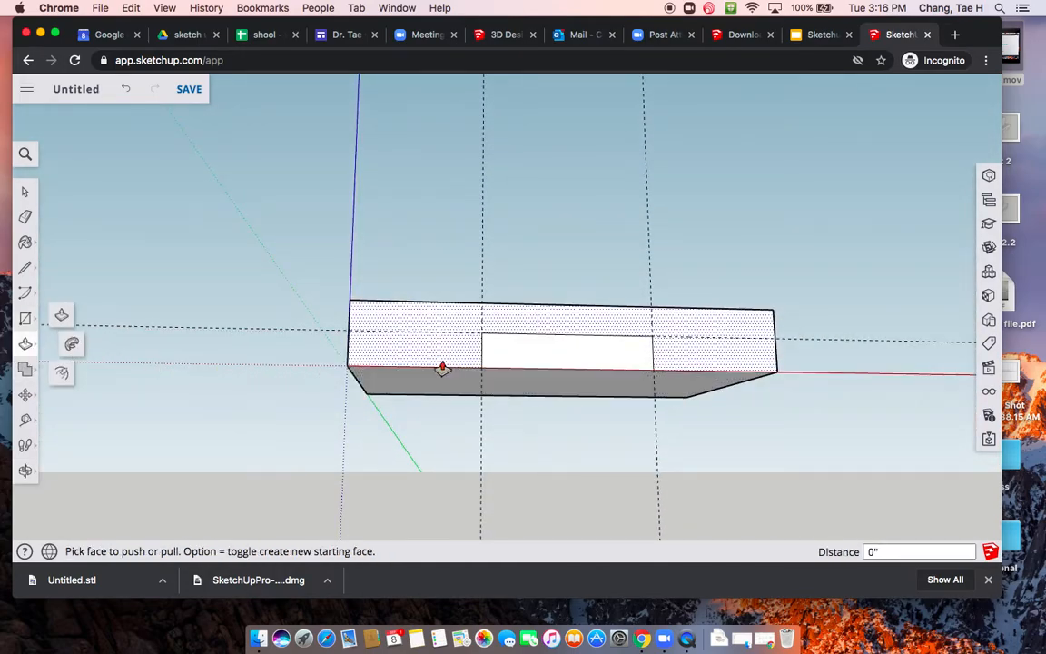
{"action": "left_click", "coordinate": [513, 357]}
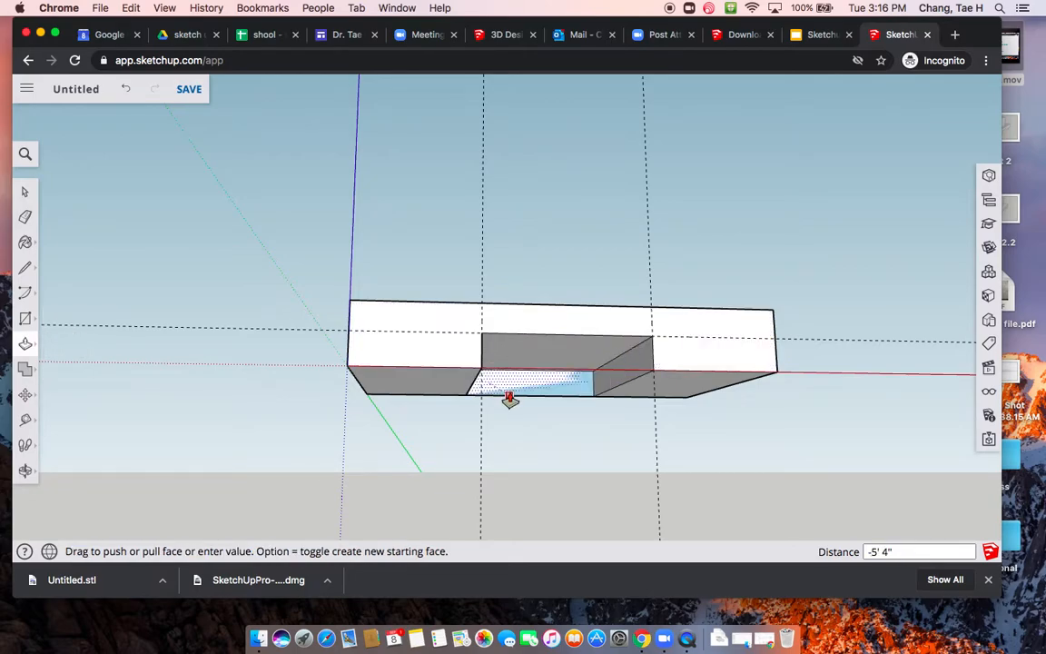
{"action": "left_click", "coordinate": [508, 401]}
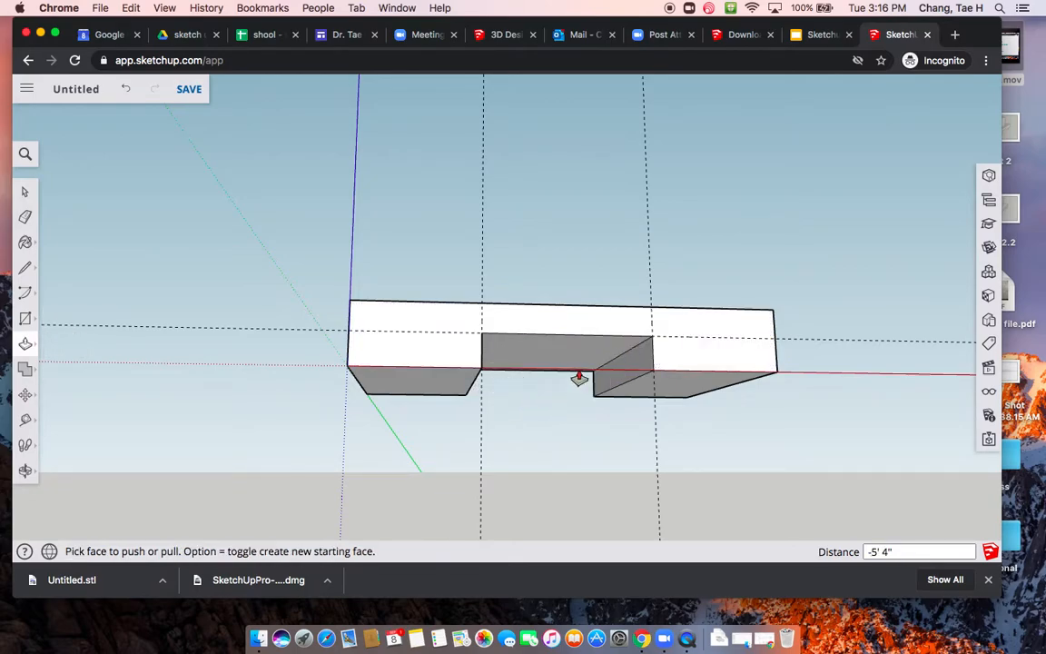
- Erase the two vertical guides and the horizontal guide from the front face
{"action": "middle_click_drag", "start_coordinate": [651, 250], "coordinate": [659, 408]}
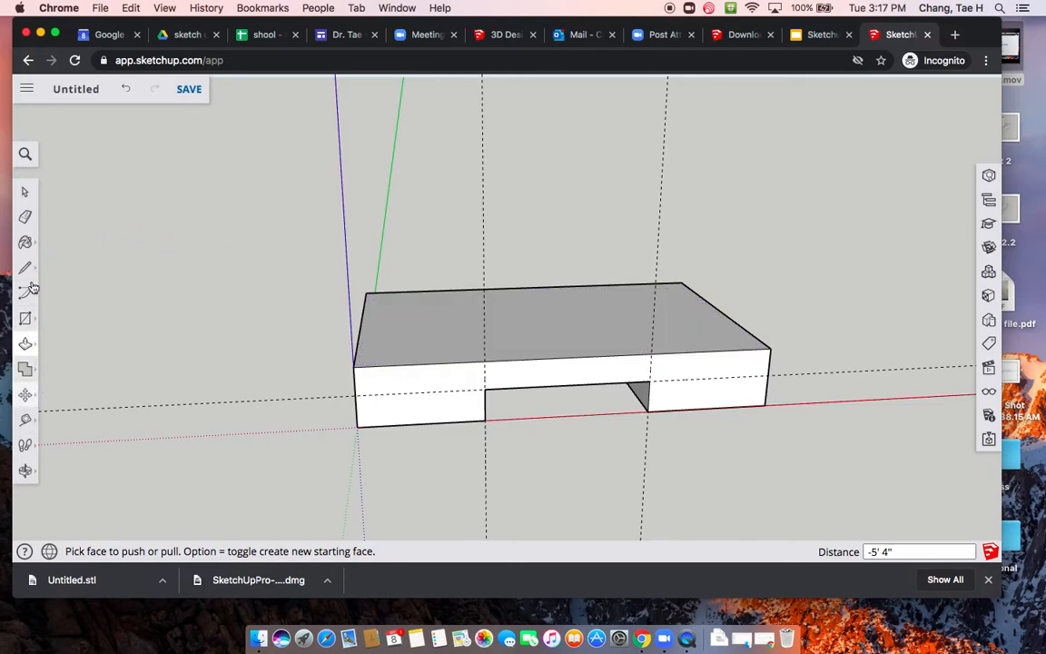
{"action": "left_click", "coordinate": [26, 217]}
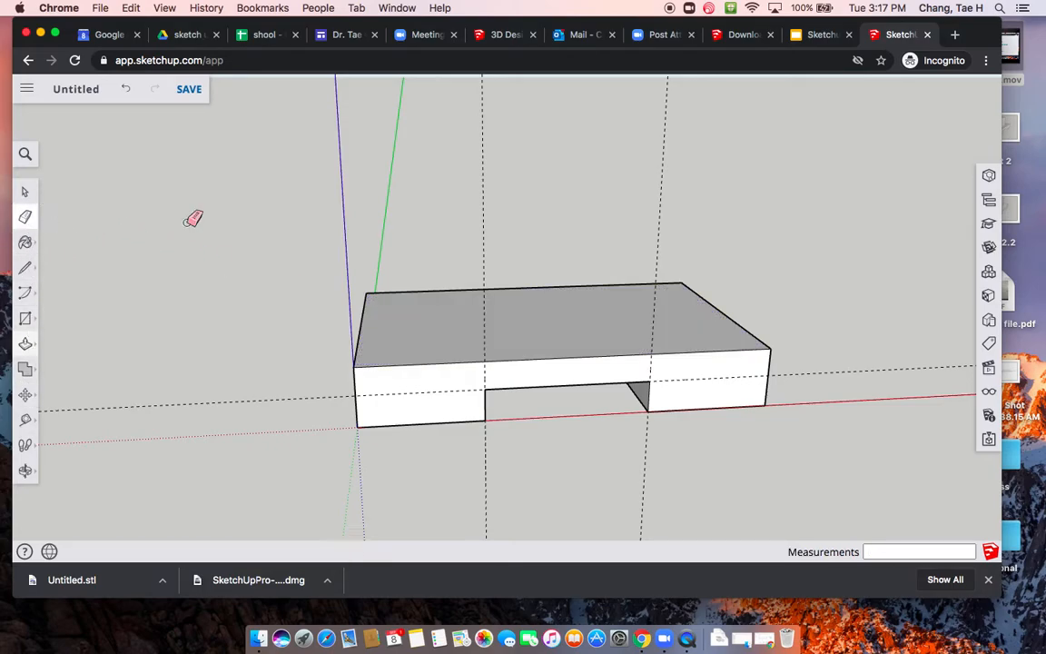
{"action": "left_click", "coordinate": [482, 198]}
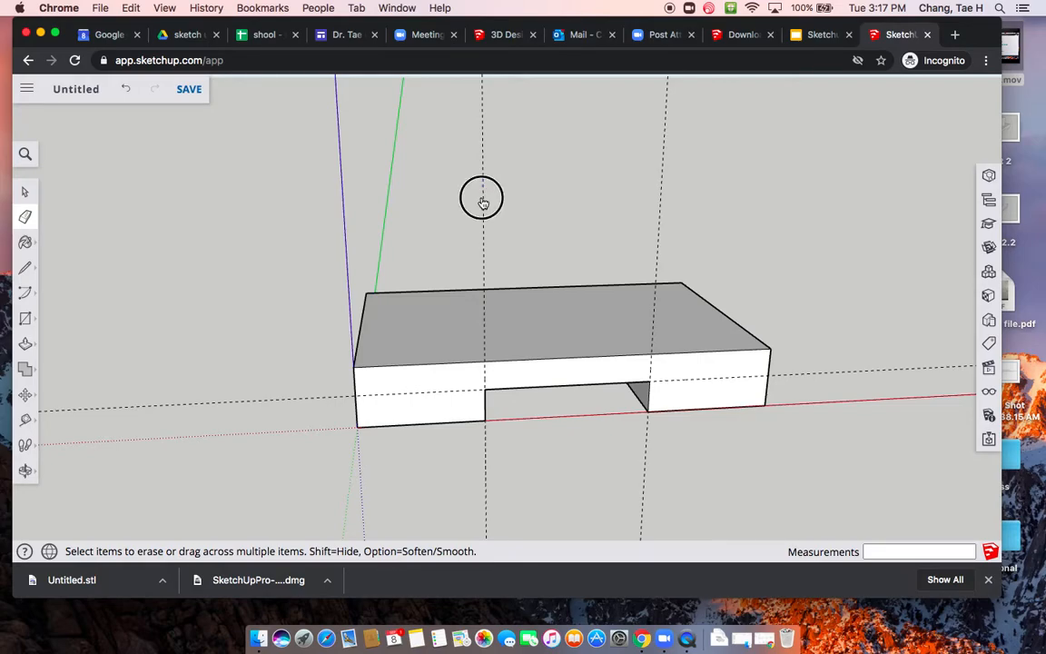
{"action": "left_click", "coordinate": [661, 200]}
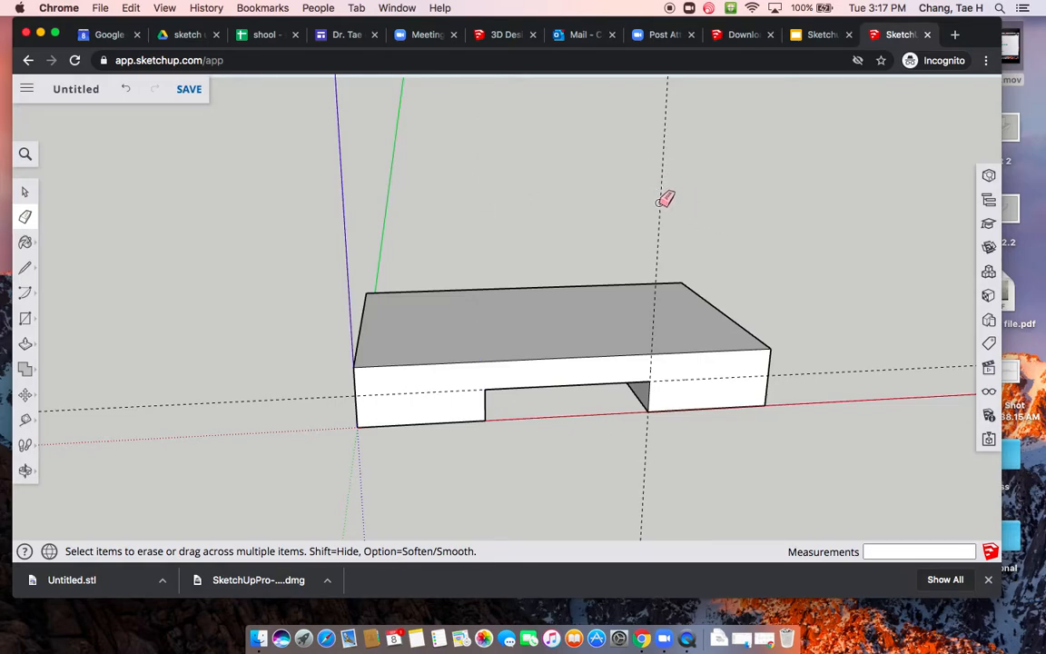
{"action": "left_click", "coordinate": [200, 401]}
- Place two Tape Measure guides on the top face, 30 inches in from each short edge
{"action": "mouse_move", "coordinate": [818, 241]}
{"action": "middle_mouse_down"}
{"action": "mouse_move", "coordinate": [650, 336]}
{"action": "mouse_move", "coordinate": [593, 336]}
{"action": "middle_mouse_up"}
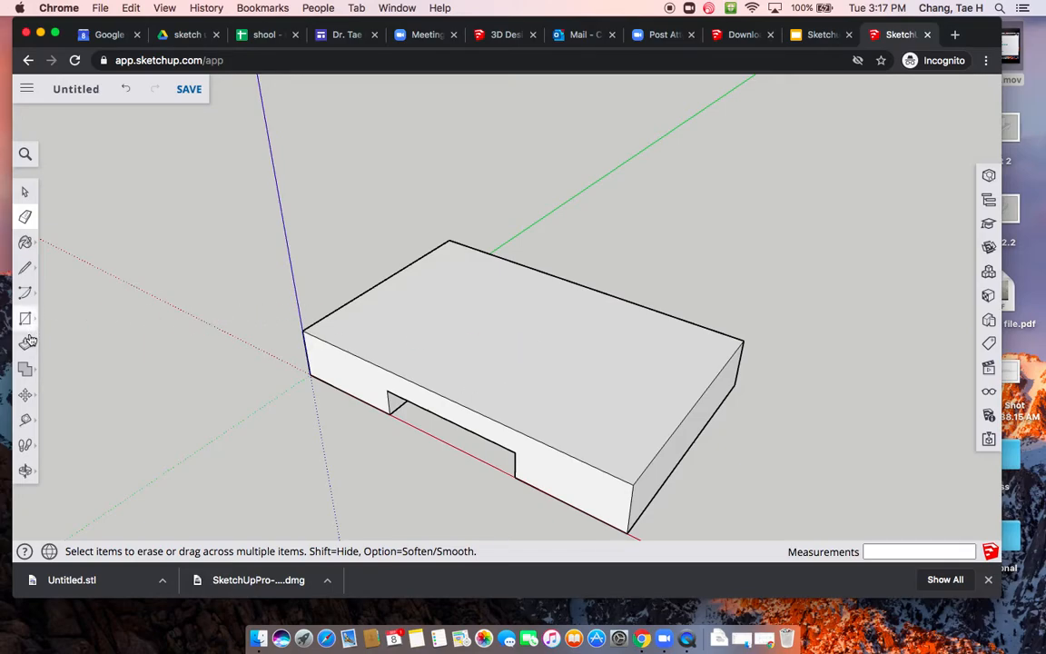
{"action": "left_click", "coordinate": [27, 423]}
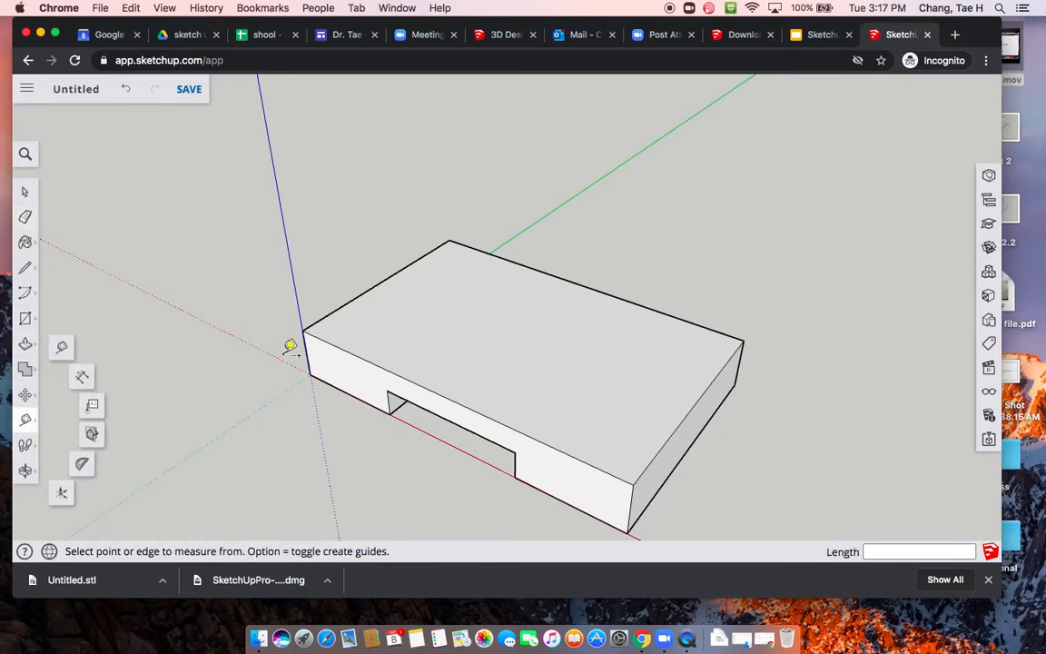
{"action": "left_click", "coordinate": [351, 300]}
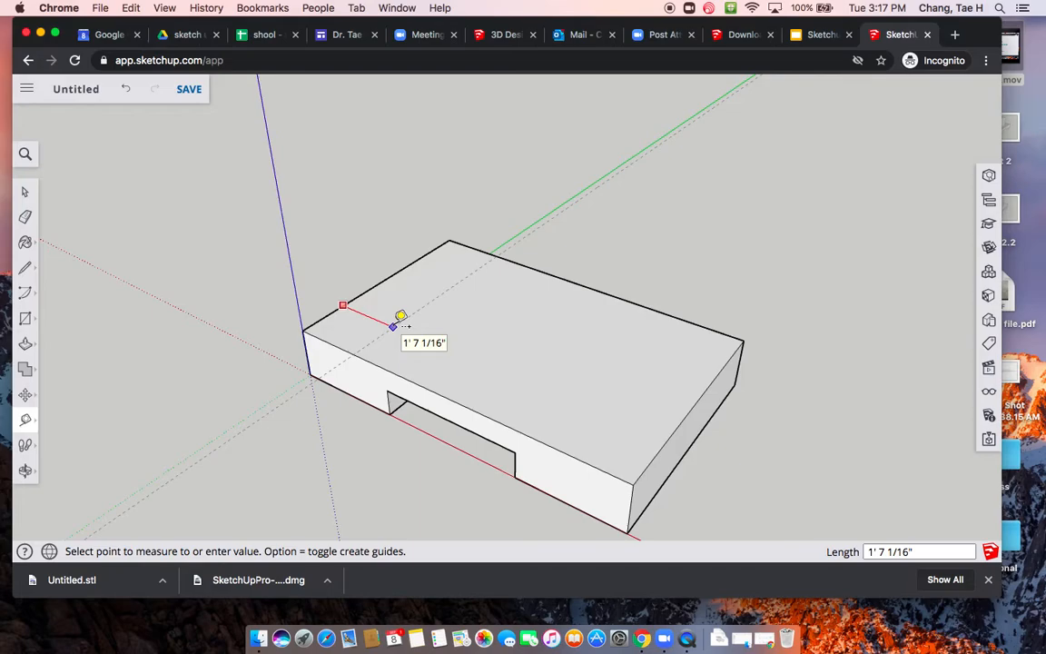
{"action": "type", "text": "30"}
{"action": "key", "text": "Return"}
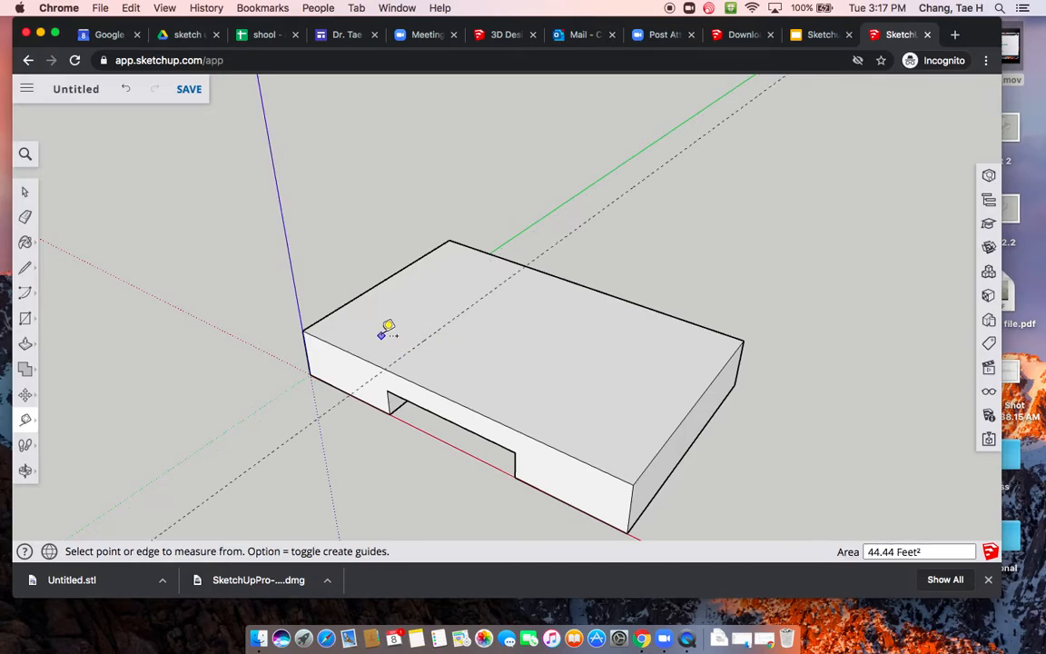
{"action": "left_click", "coordinate": [666, 440]}
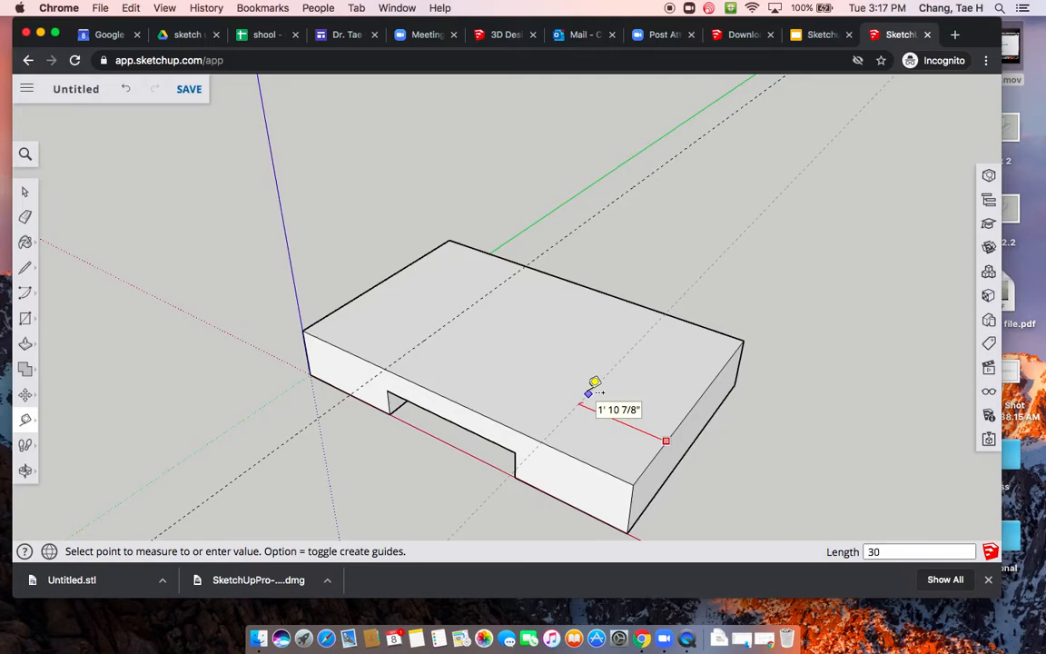
{"action": "left_click", "coordinate": [595, 386]}
- Place two more guides on the top face, 12 inches in from the front and back long edges
{"action": "left_click", "coordinate": [476, 410]}
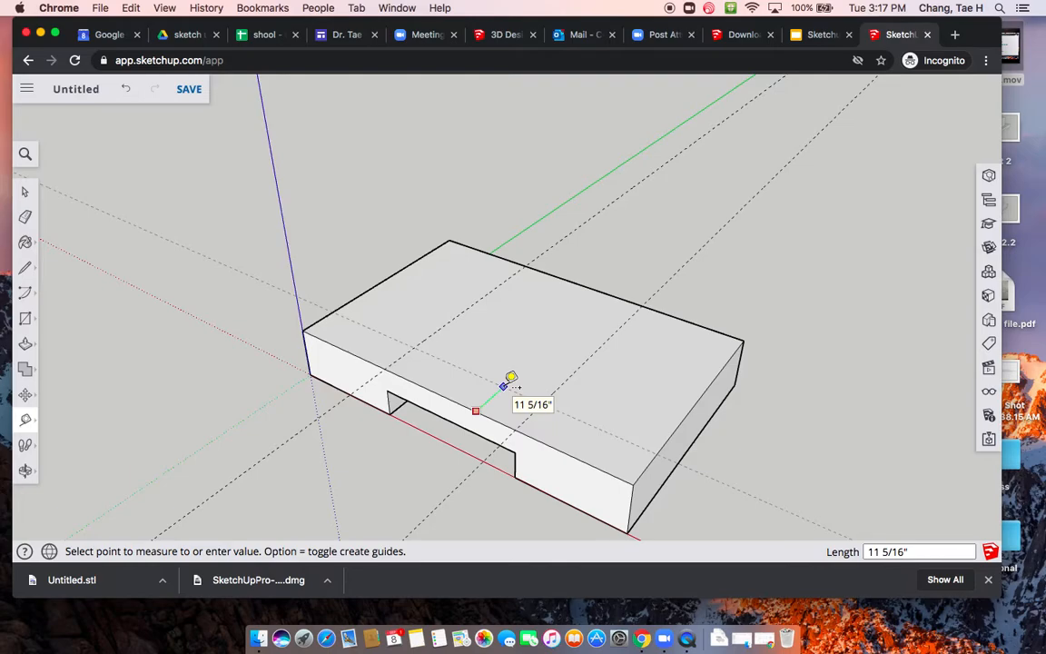
{"action": "type", "text": "12"}
{"action": "key", "text": "Return"}
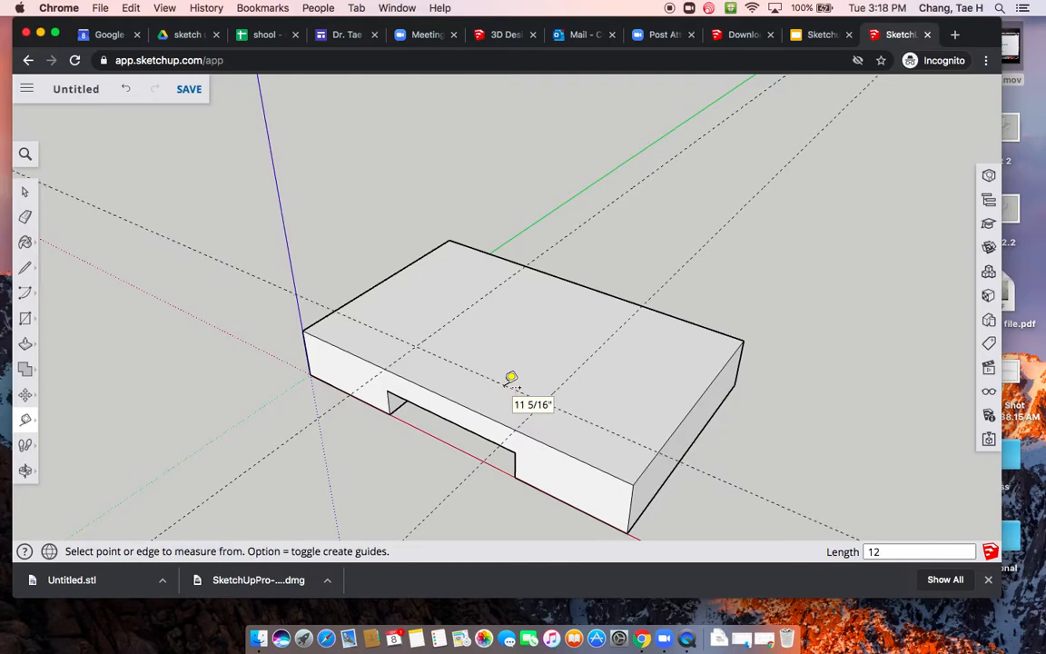
{"action": "left_click", "coordinate": [623, 298]}
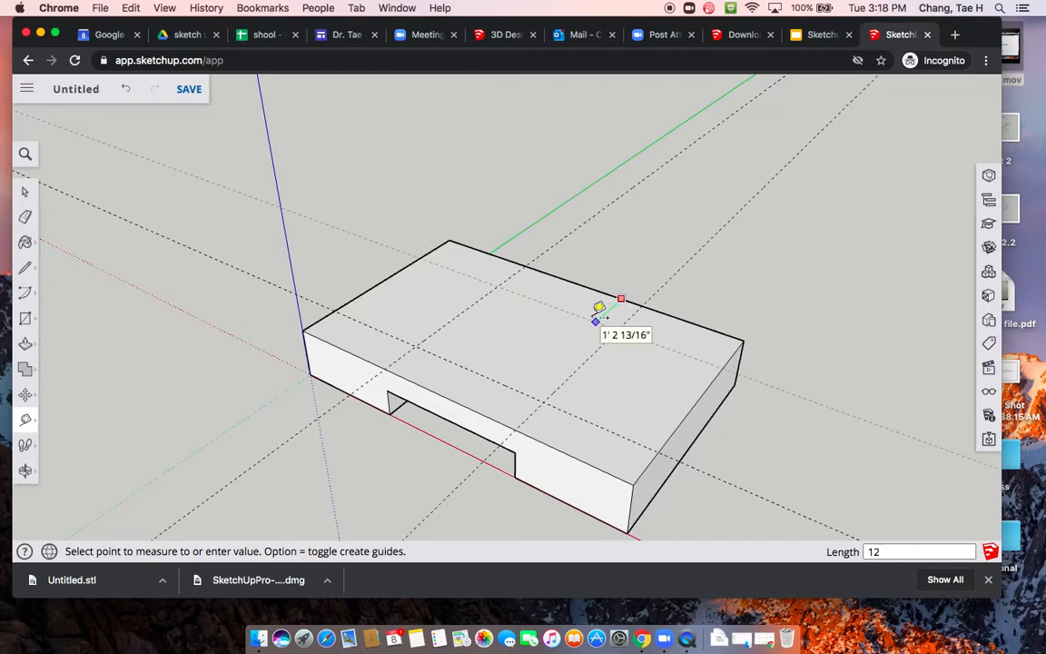
{"action": "left_click", "coordinate": [596, 314]}
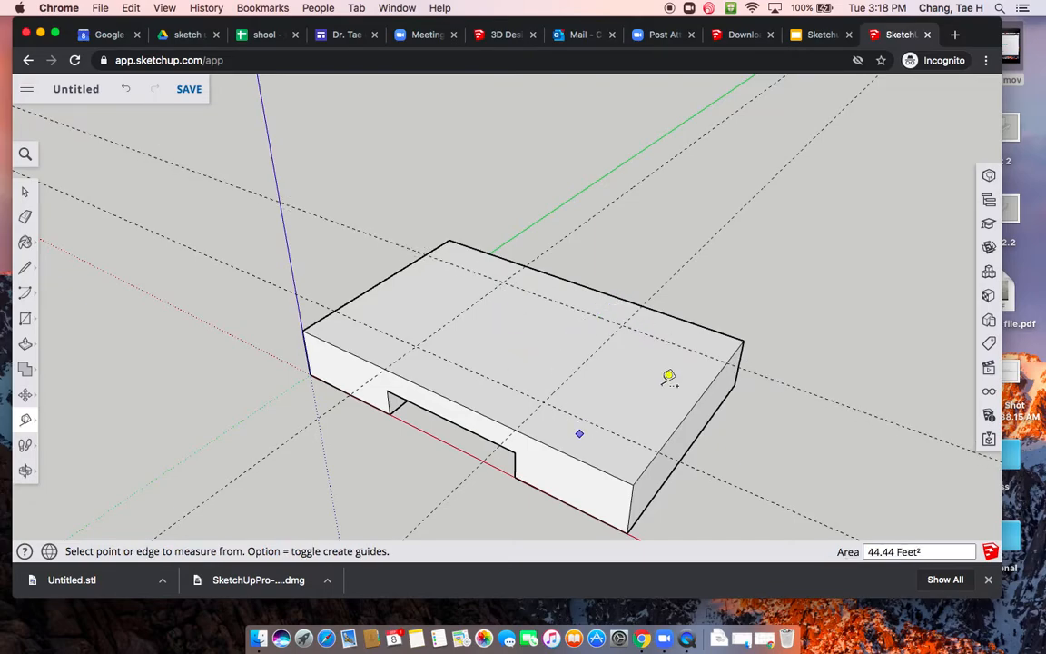
- Draw a 3' 4" by 3' 4" rectangle on the top face between opposite guide intersections
{"action": "key", "text": "o"}
{"action": "left_click_drag", "start_coordinate": [745, 319], "coordinate": [782, 422]}
{"action": "key", "text": "t"}
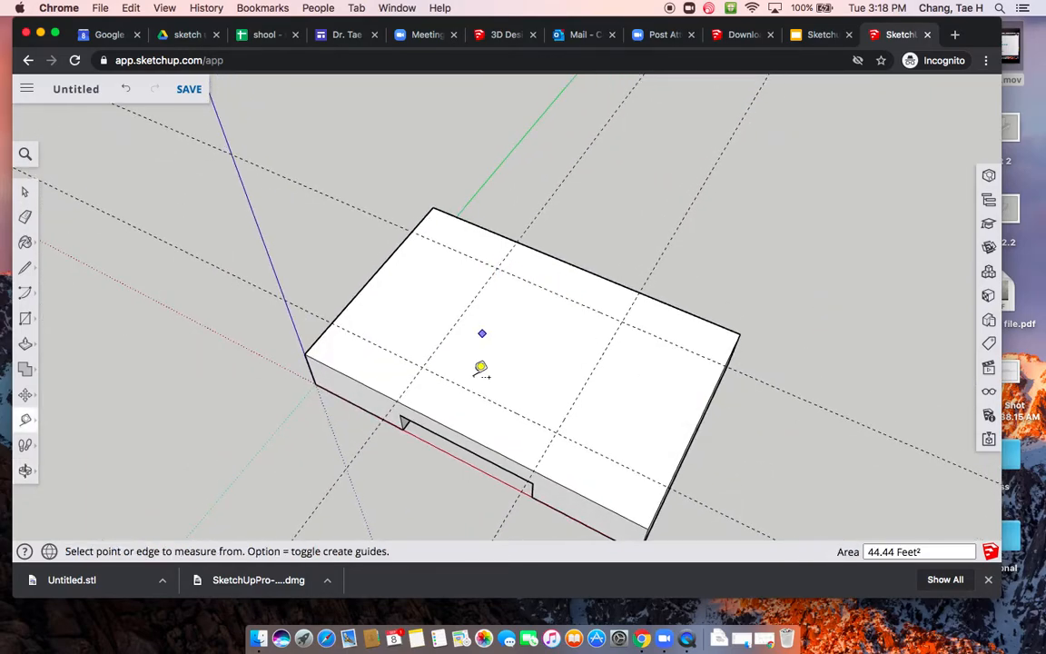
{"action": "middle_click_drag", "start_coordinate": [464, 379], "coordinate": [498, 404]}
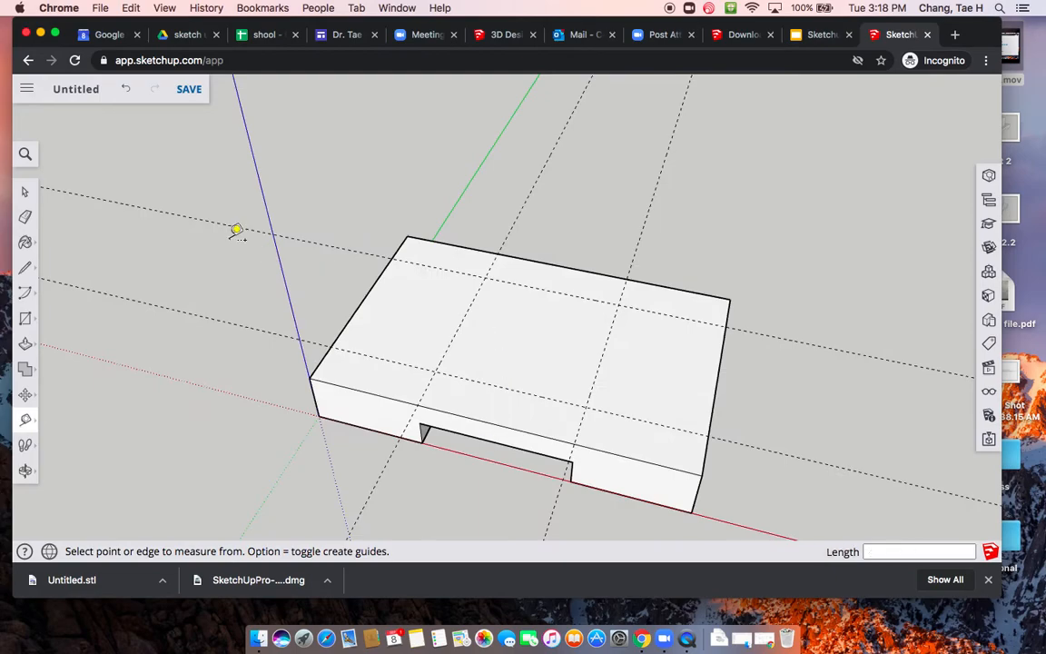
{"action": "left_click", "coordinate": [26, 318]}
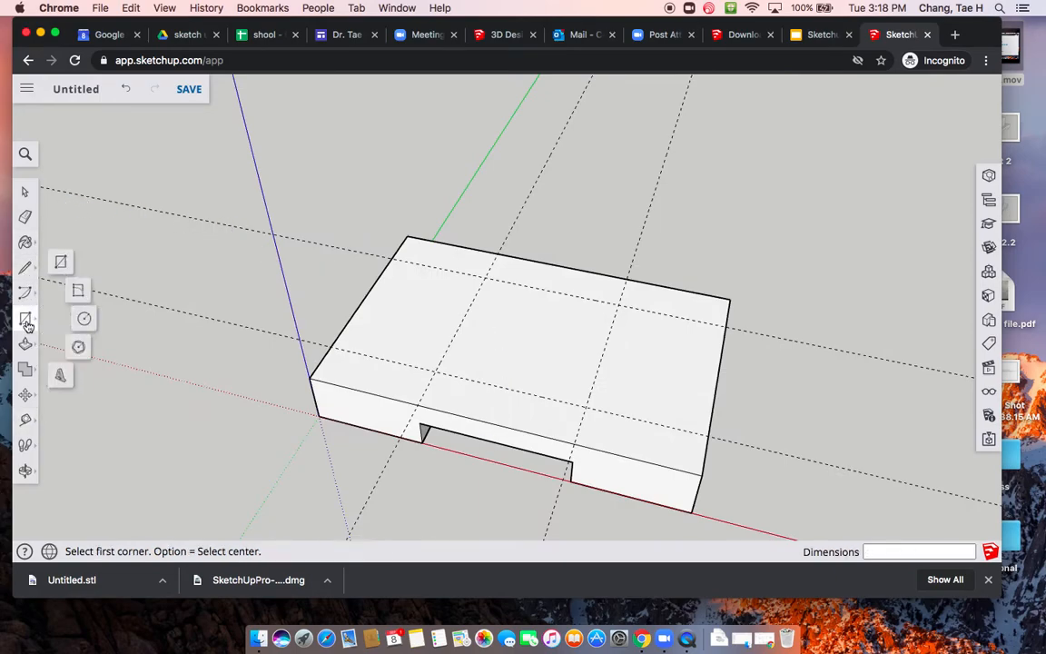
{"action": "left_click", "coordinate": [496, 294]}
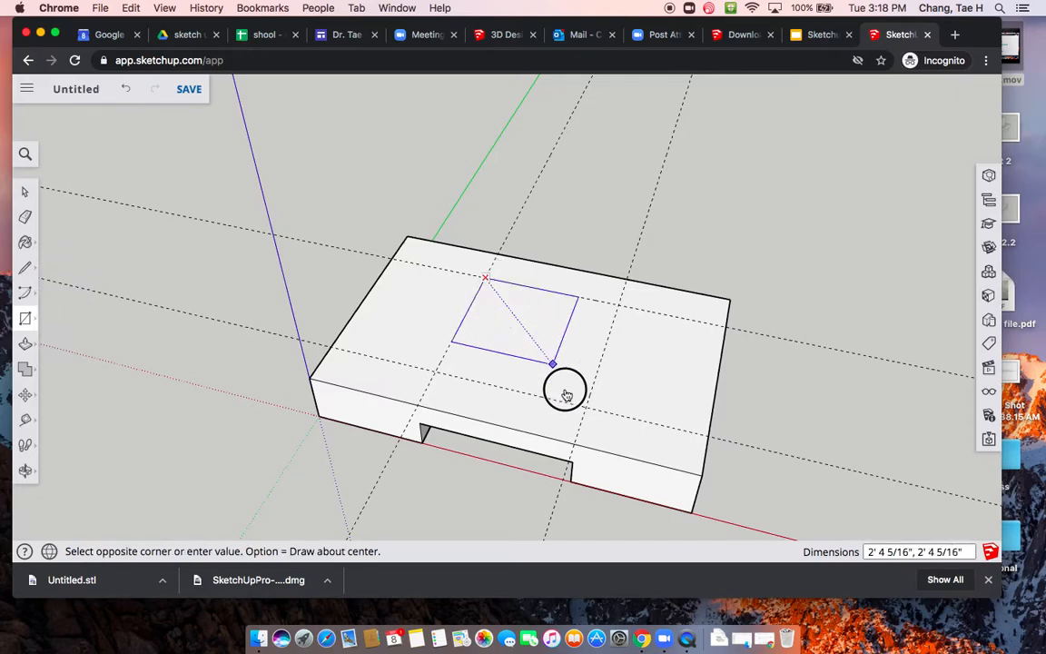
{"action": "left_click", "coordinate": [588, 404]}
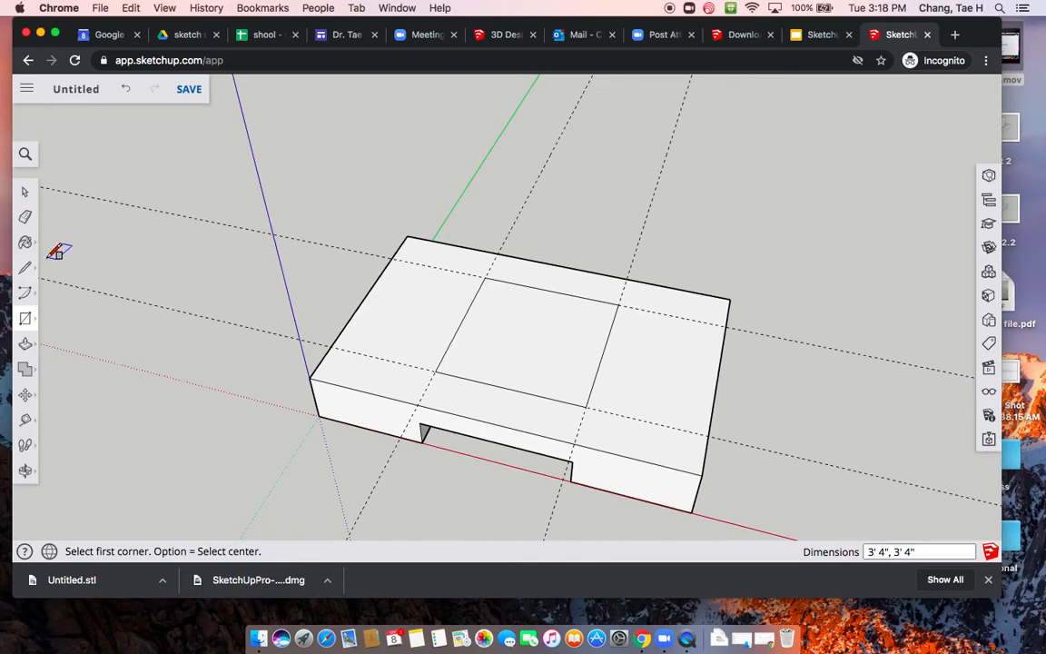
- Push/Pull the central square on the top face upward 2' 11" to form a raised block
{"action": "middle_click_drag", "start_coordinate": [194, 256], "coordinate": [200, 229]}
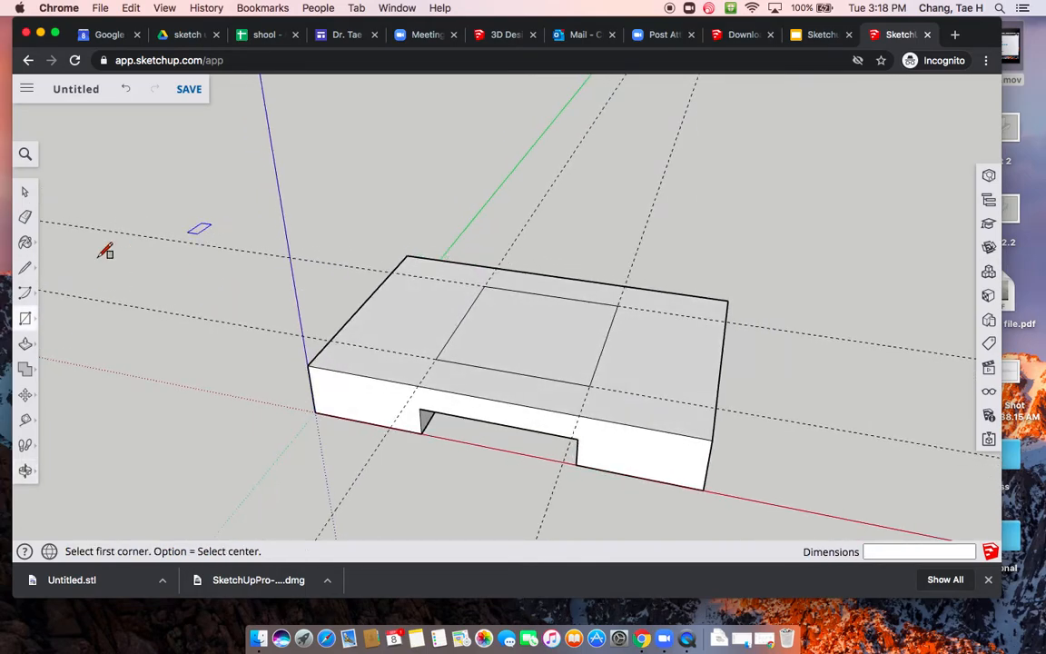
{"action": "left_click", "coordinate": [27, 346]}
{"action": "left_click", "coordinate": [486, 340]}
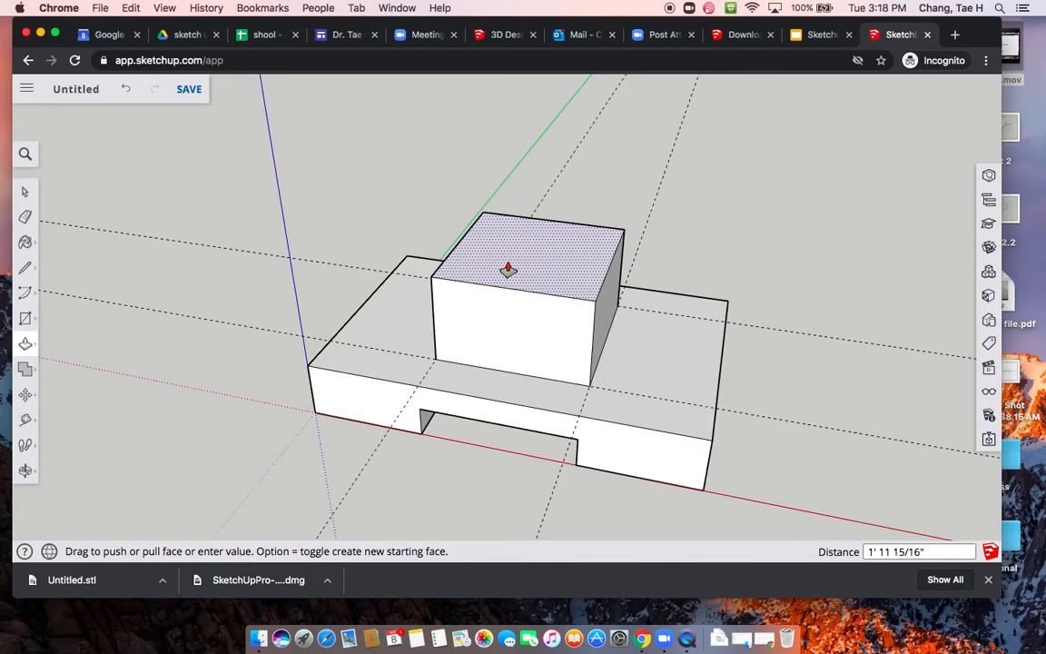
{"action": "key", "text": "Return"}
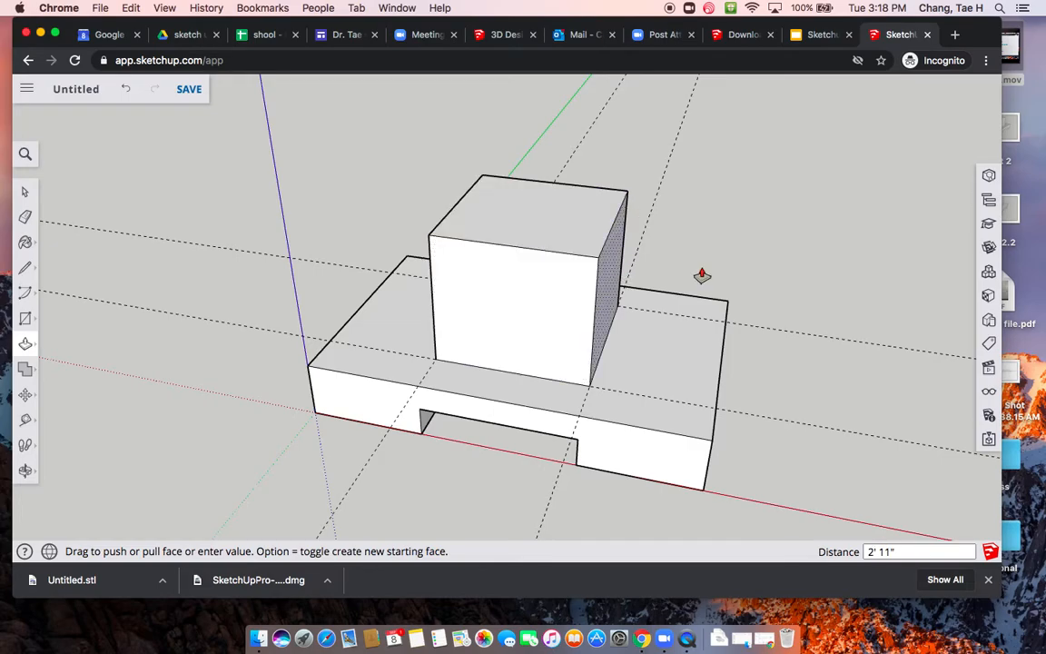
- Draw two diagonal lines corner to corner across the raised block's top face to locate its centre
{"action": "mouse_move", "coordinate": [802, 248]}
{"action": "middle_mouse_down"}
{"action": "mouse_move", "coordinate": [717, 250]}
{"action": "mouse_move", "coordinate": [712, 262]}
{"action": "mouse_move", "coordinate": [724, 253]}
{"action": "mouse_move", "coordinate": [731, 262]}
{"action": "middle_mouse_up"}
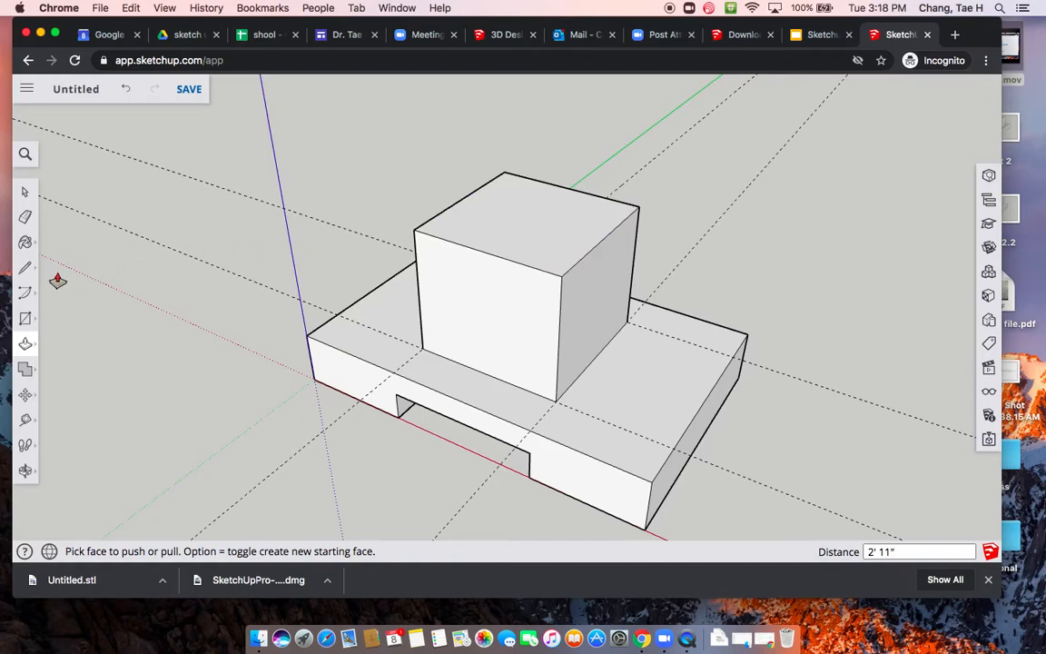
{"action": "left_click", "coordinate": [25, 268]}
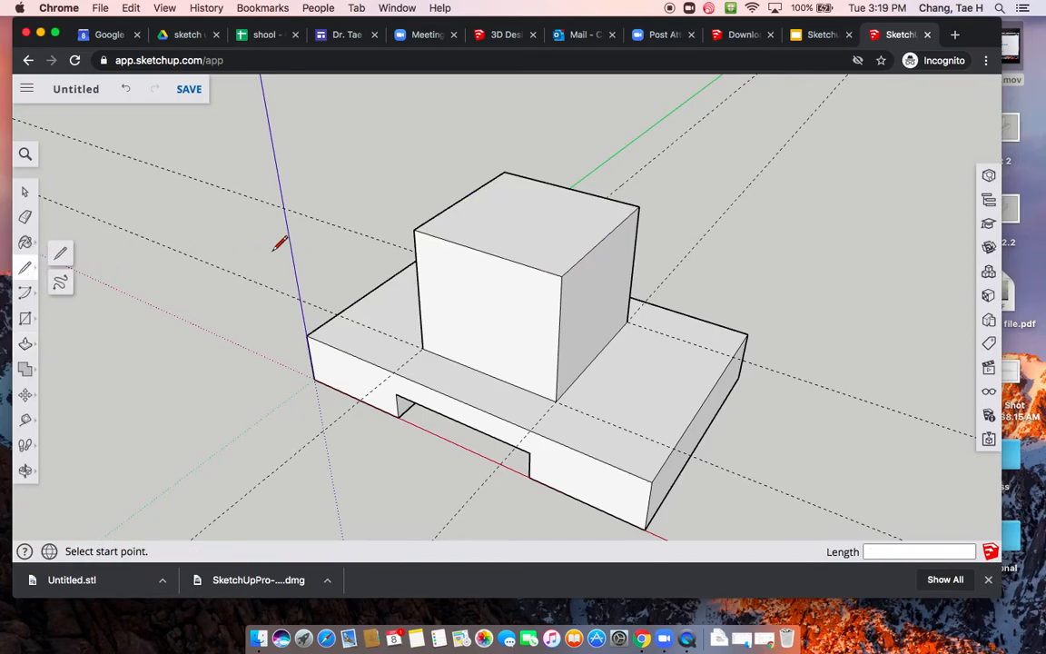
{"action": "left_click", "coordinate": [505, 172]}
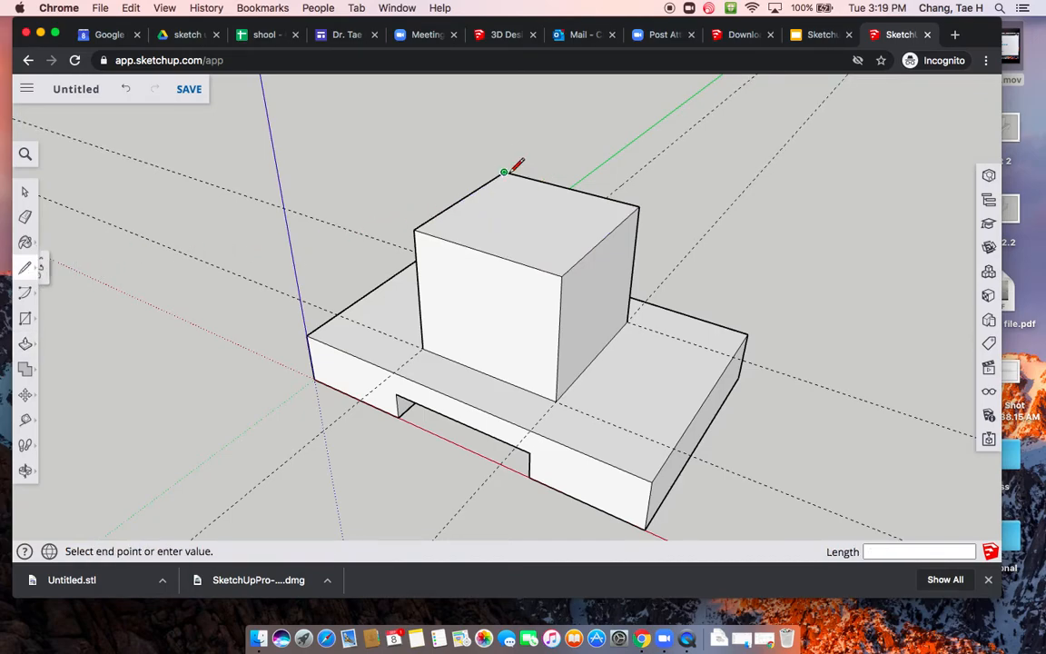
{"action": "left_click", "coordinate": [561, 275]}
{"action": "left_click", "coordinate": [638, 207]}
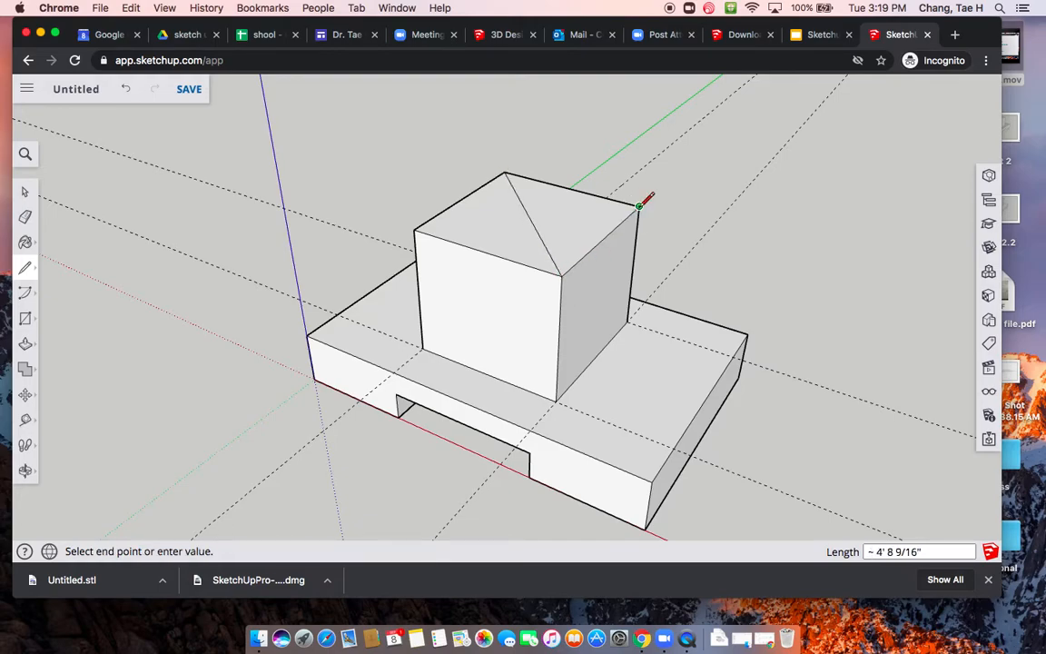
{"action": "left_click", "coordinate": [423, 232]}
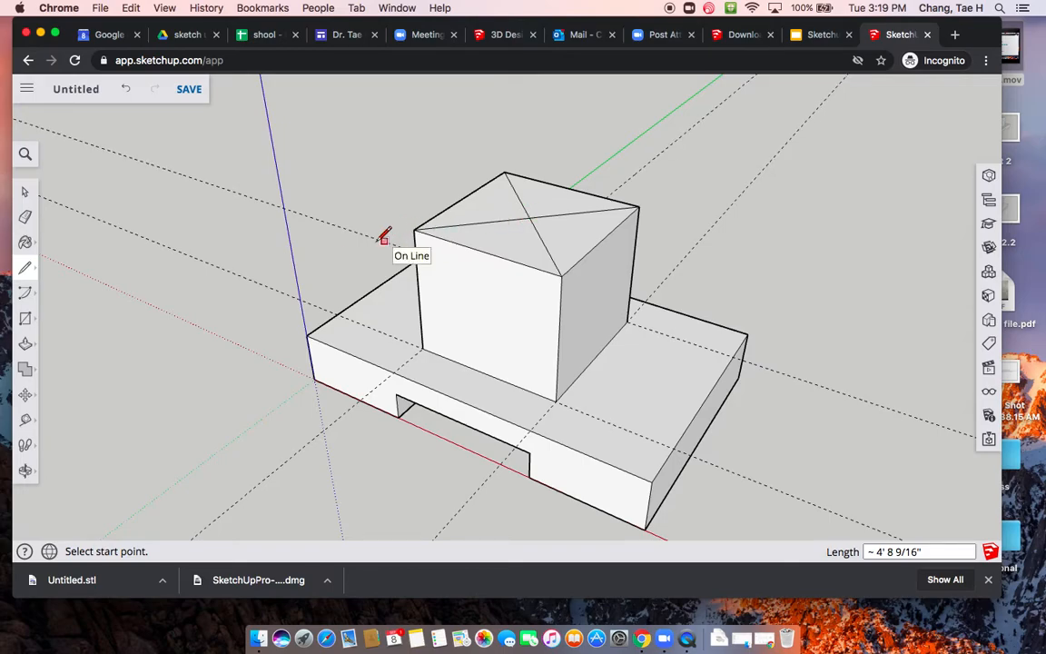
- Draw a circle with a 10-inch radius centred on the diagonals' intersection on the raised block's top
{"action": "left_click", "coordinate": [25, 319]}
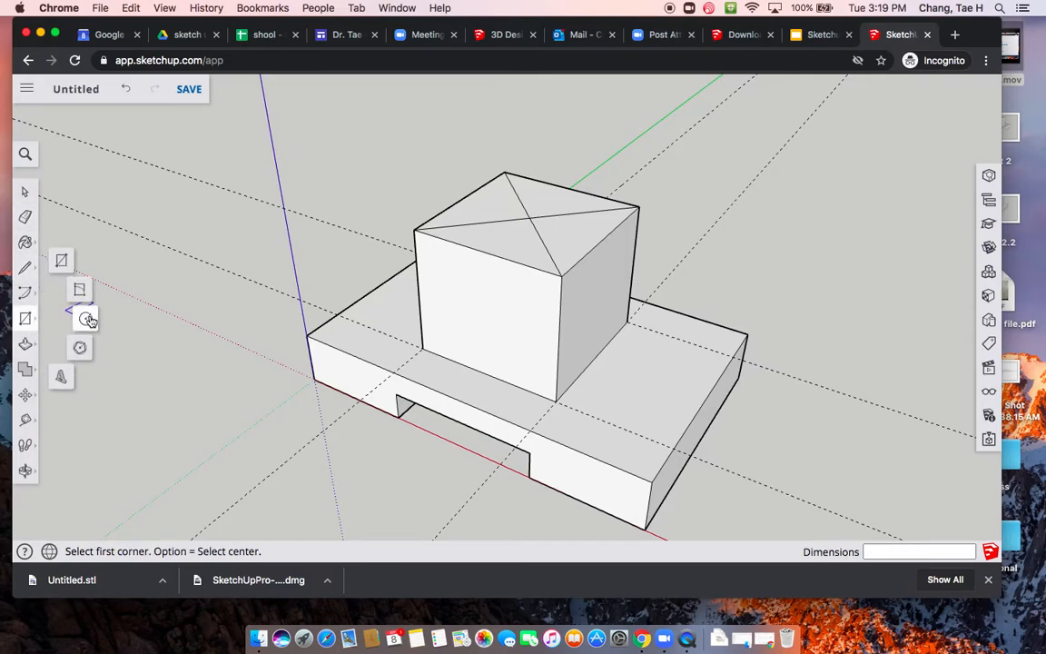
{"action": "left_click", "coordinate": [86, 320]}
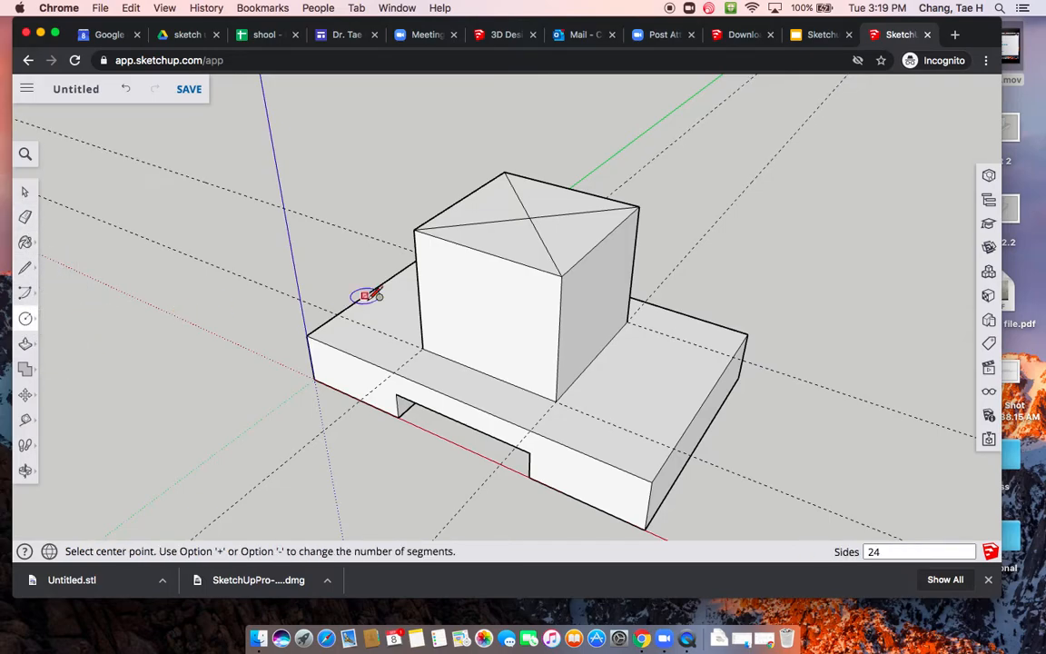
{"action": "left_click", "coordinate": [531, 217]}
{"action": "left_click", "coordinate": [556, 201]}
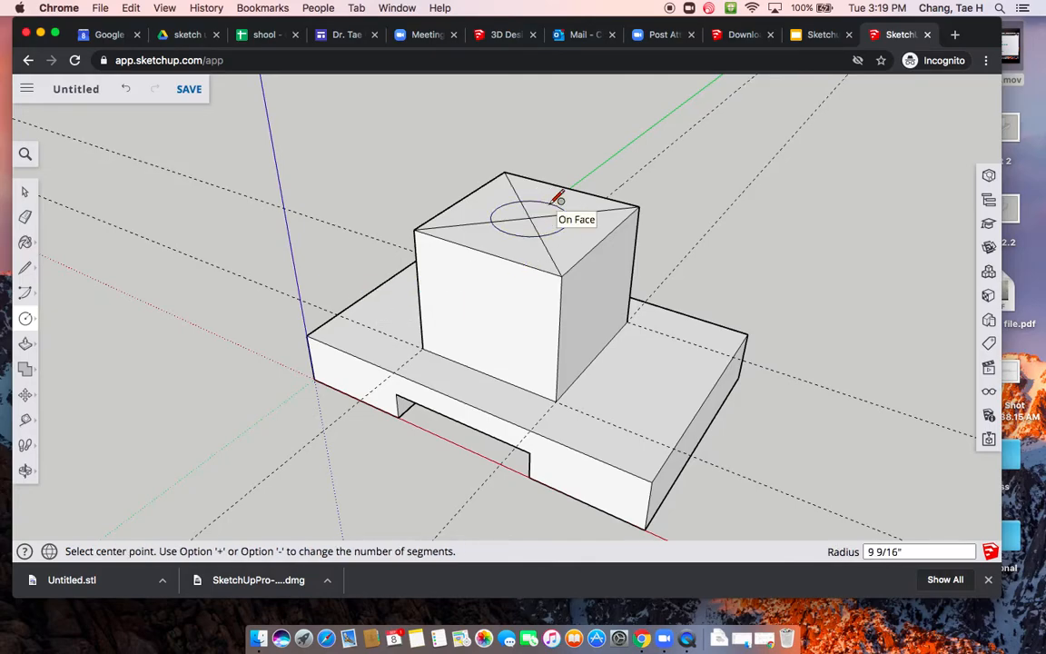
{"action": "type", "text": "10"}
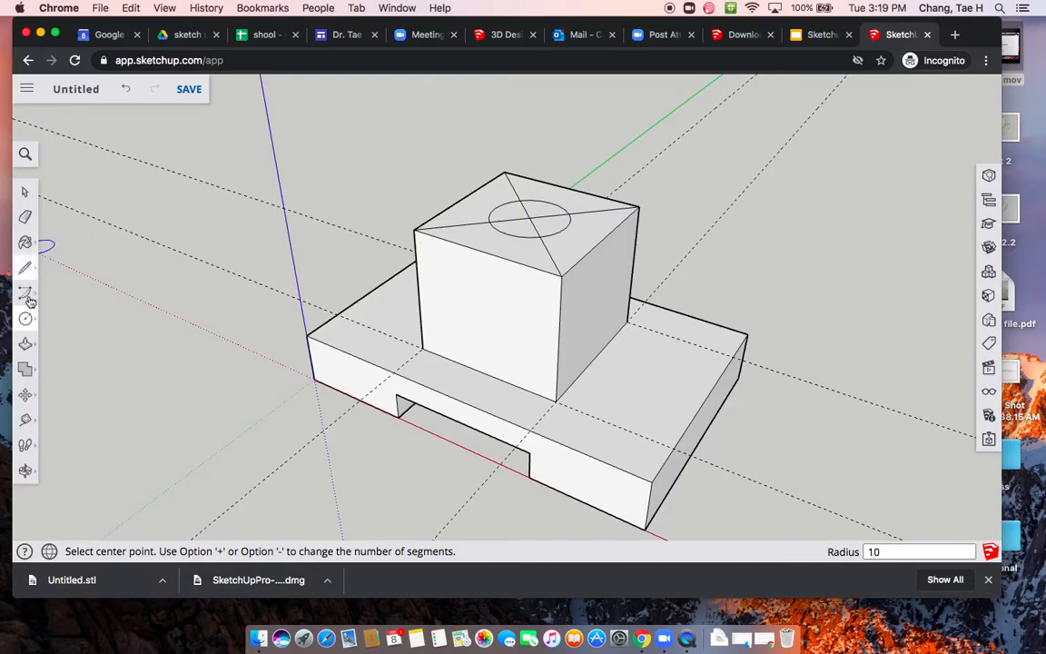
- Erase all diagonal line segments inside and outside the circle on the raised block's top face
{"action": "left_click", "coordinate": [26, 217]}
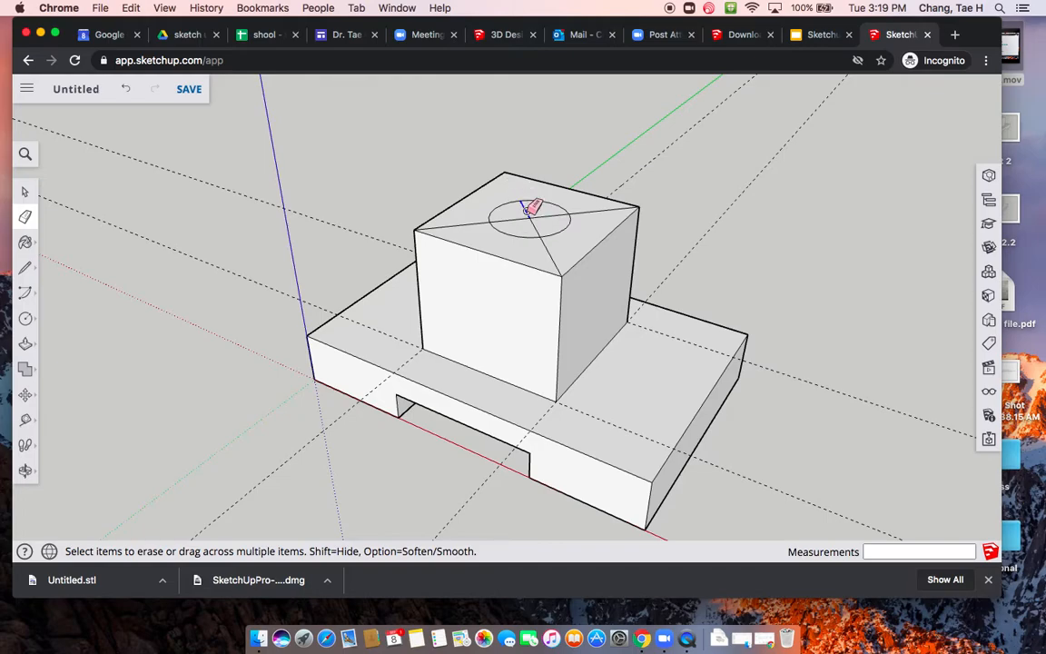
{"action": "mouse_move", "coordinate": [536, 231]}
{"action": "left_mouse_down"}
{"action": "mouse_move", "coordinate": [543, 218]}
{"action": "mouse_move", "coordinate": [605, 209]}
{"action": "left_mouse_up"}
{"action": "mouse_move", "coordinate": [564, 246]}
{"action": "left_mouse_down"}
{"action": "mouse_move", "coordinate": [465, 225]}
{"action": "mouse_move", "coordinate": [503, 222]}
{"action": "left_mouse_up"}
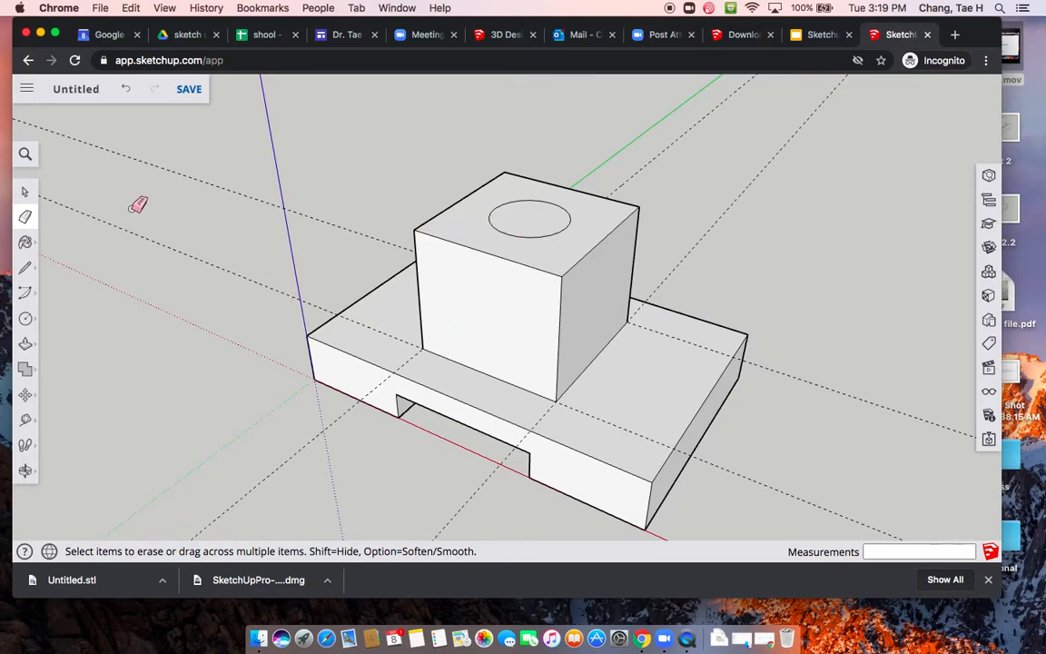
- Push/Pull the circle down through the raised block and base into the channel to cut a vertical hole
{"action": "left_click", "coordinate": [27, 344]}
{"action": "middle_click_drag", "start_coordinate": [345, 374], "coordinate": [388, 311]}
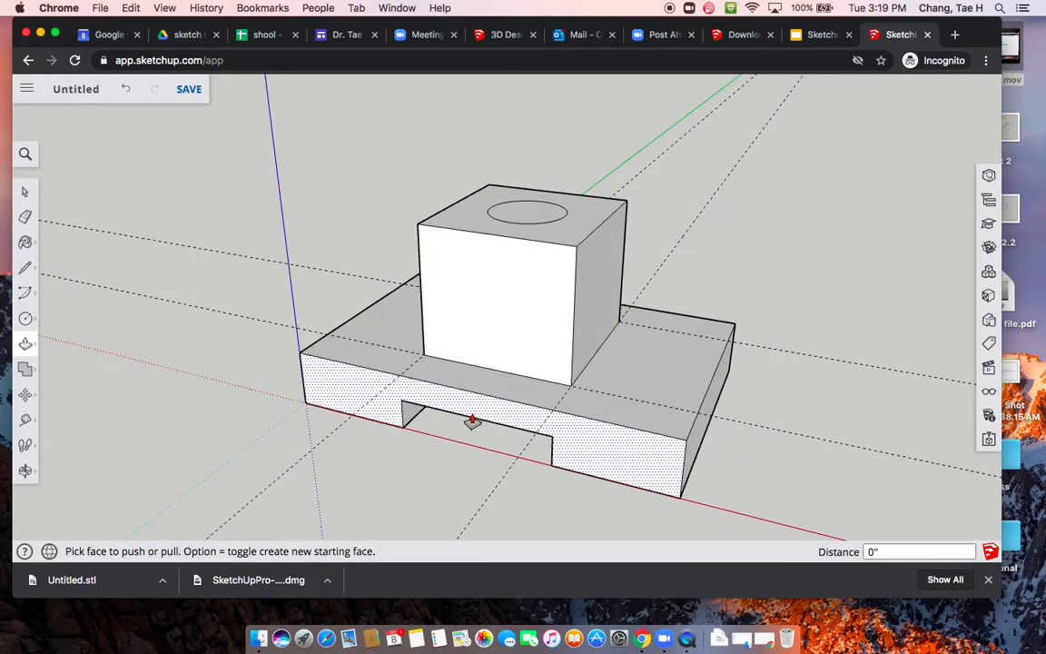
{"action": "left_click", "coordinate": [534, 212]}
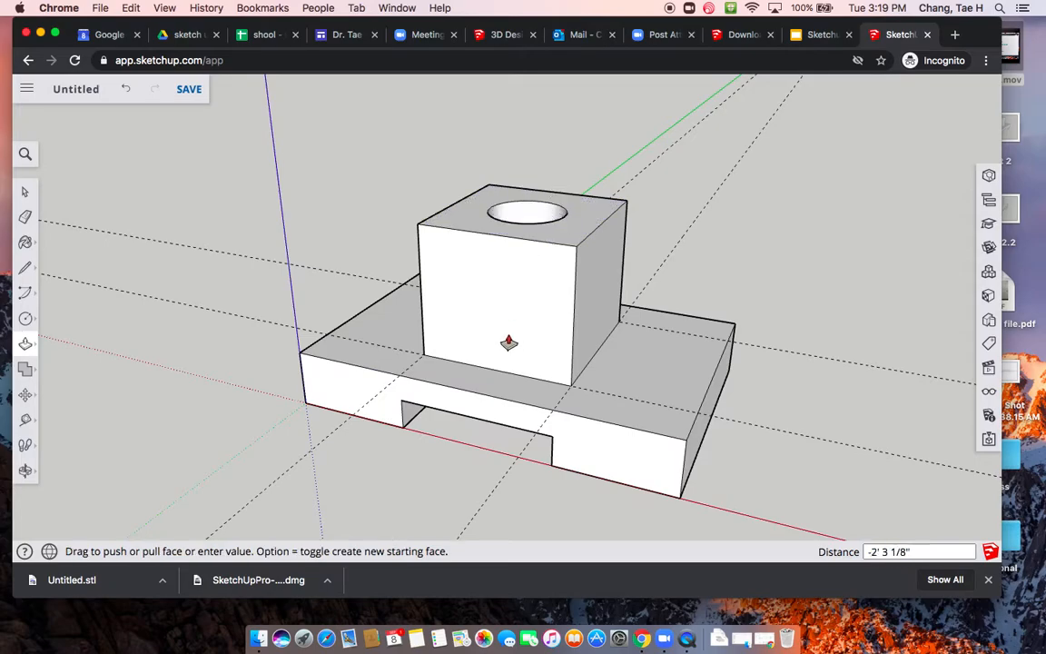
{"action": "left_click", "coordinate": [492, 427]}
- Place two vertical guides on the raised block's end face, each 15 inches in from one of its vertical edges
{"action": "middle_click_drag", "start_coordinate": [602, 449], "coordinate": [335, 483]}
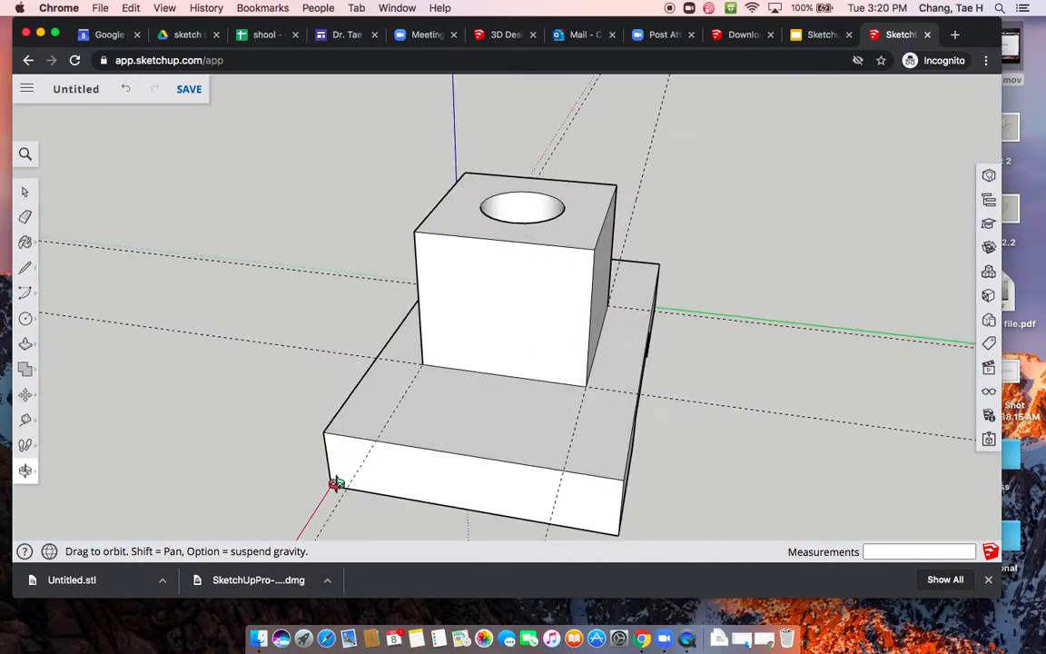
{"action": "middle_click_drag", "start_coordinate": [689, 297], "coordinate": [390, 453]}
{"action": "middle_click_drag", "start_coordinate": [704, 275], "coordinate": [796, 213]}
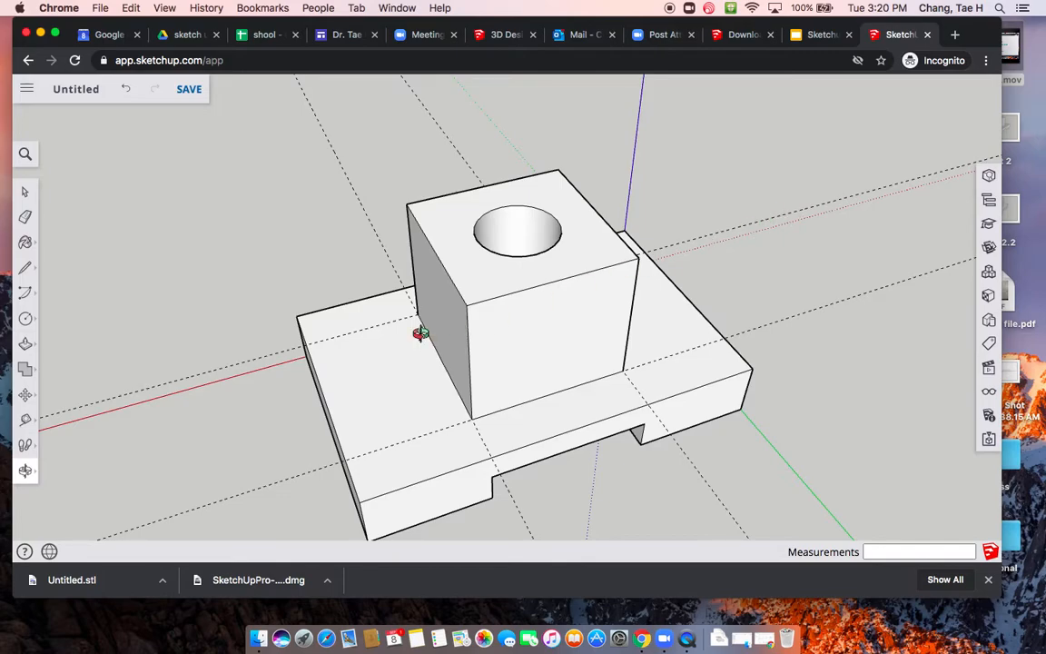
{"action": "left_click_drag", "start_coordinate": [191, 259], "coordinate": [584, 205]}
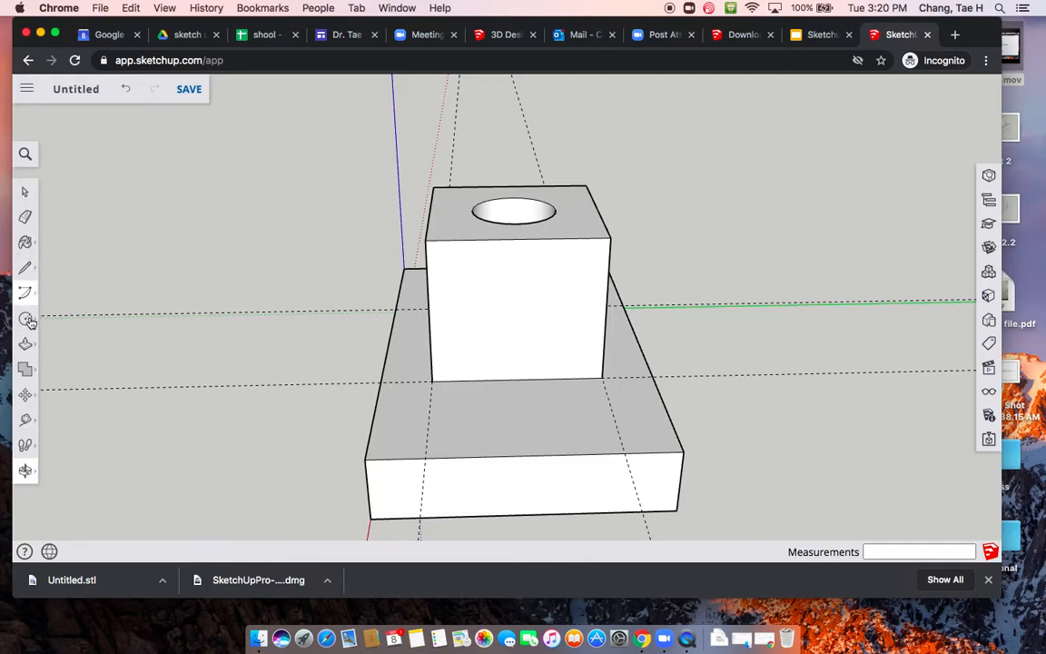
{"action": "left_click", "coordinate": [26, 420]}
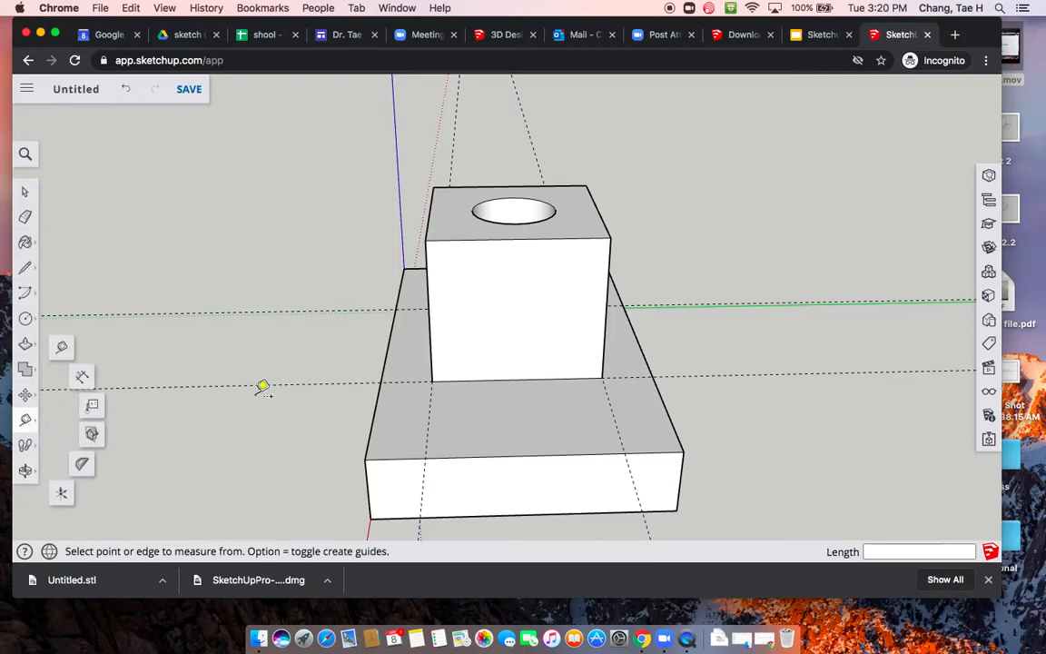
{"action": "left_click", "coordinate": [428, 305]}
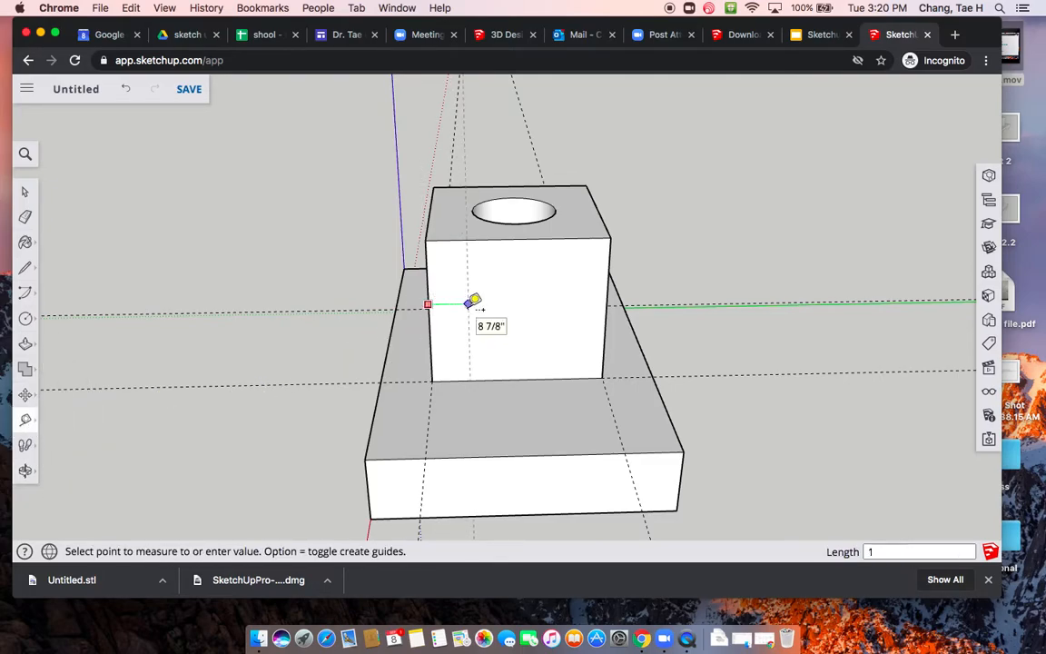
{"action": "key", "text": "Return"}
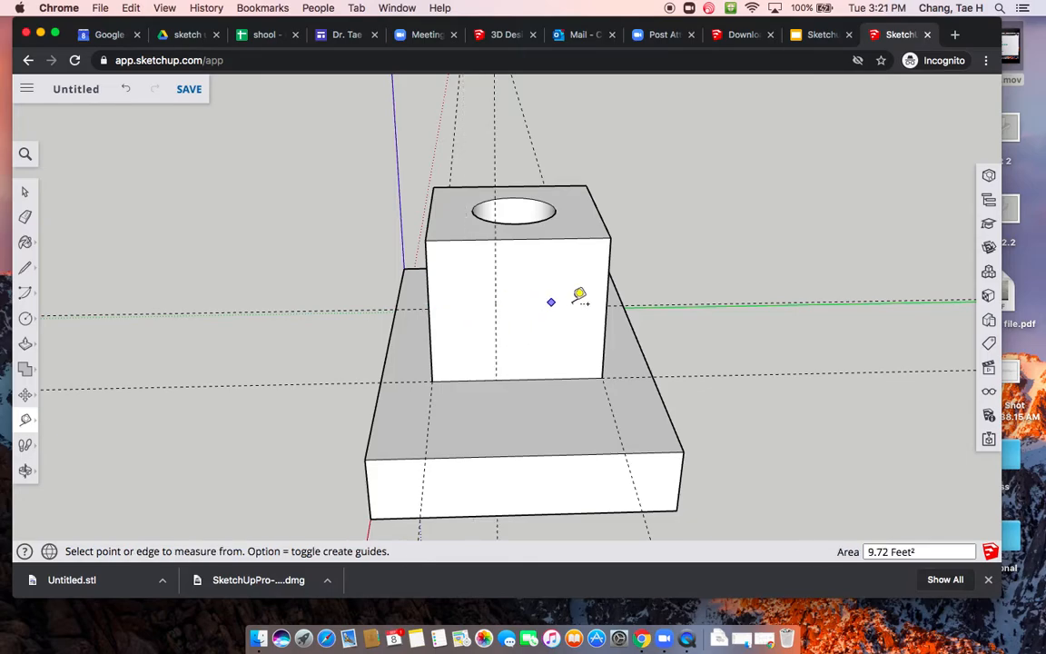
{"action": "left_click", "coordinate": [607, 292]}
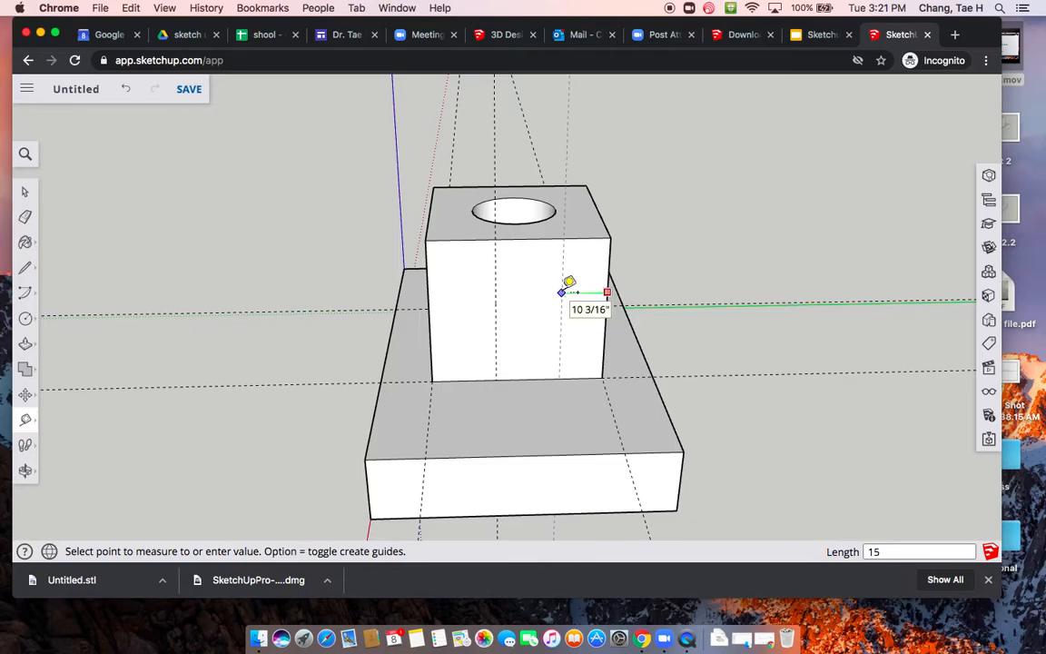
{"action": "key", "text": "Return"}
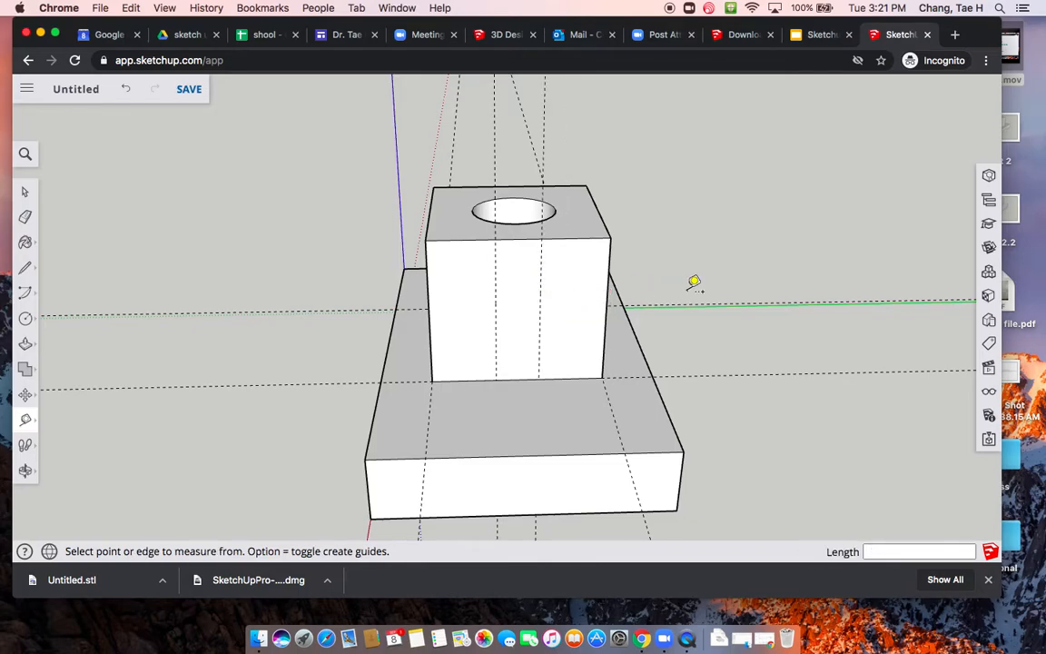
- Draw a 10-inch by 2' 11" rectangle between the two guides, spanning the full height of the raised block's end face
{"action": "middle_click_drag", "start_coordinate": [739, 240], "coordinate": [626, 259]}
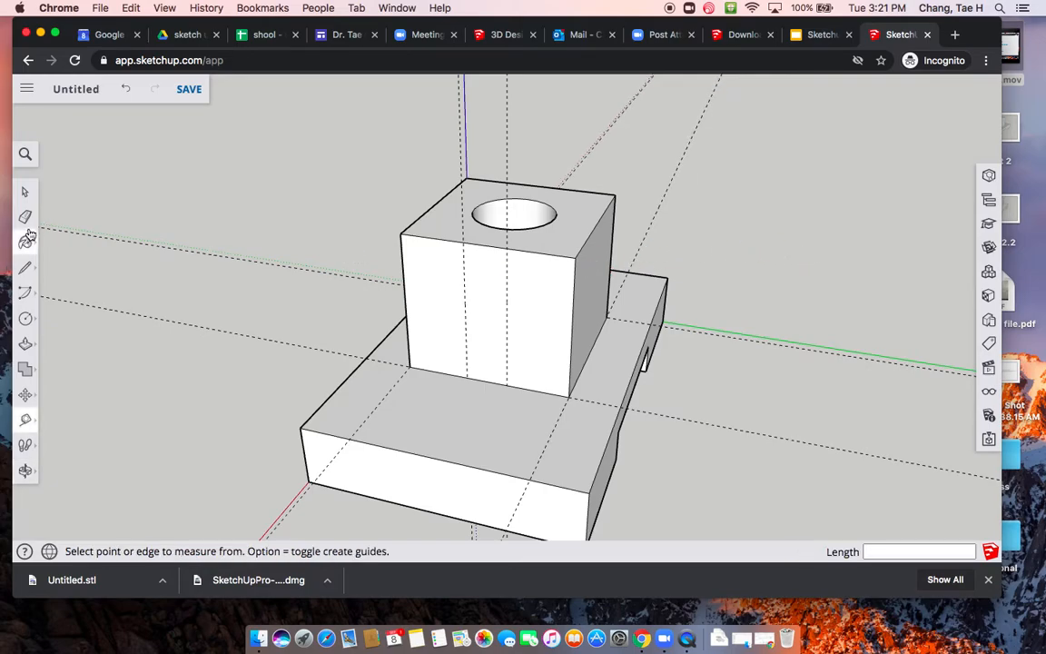
{"action": "left_click", "coordinate": [27, 319]}
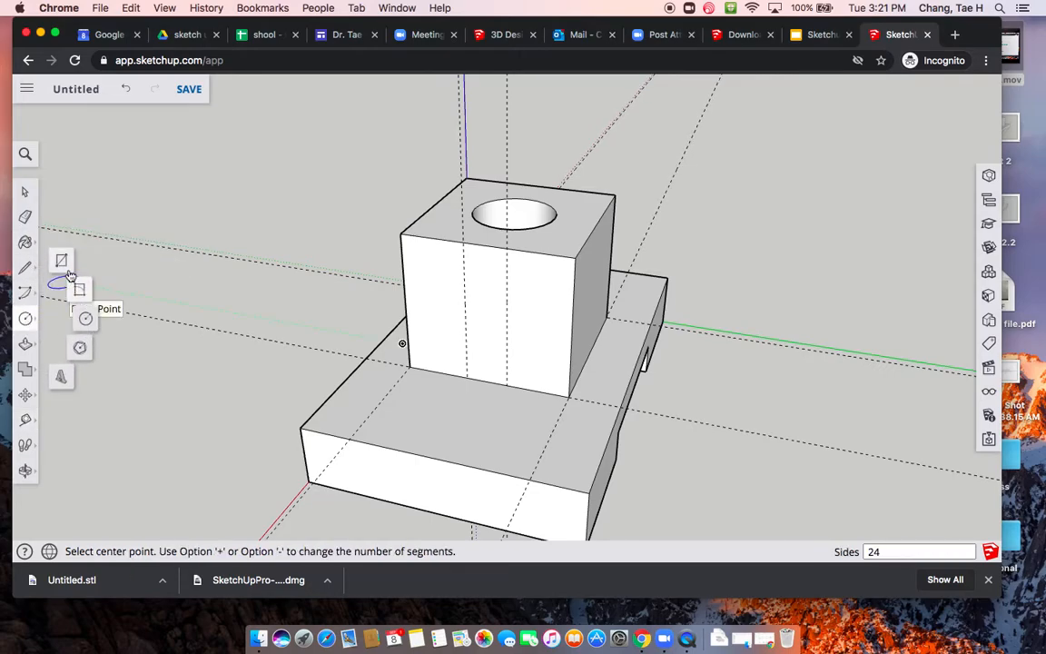
{"action": "left_click", "coordinate": [64, 259]}
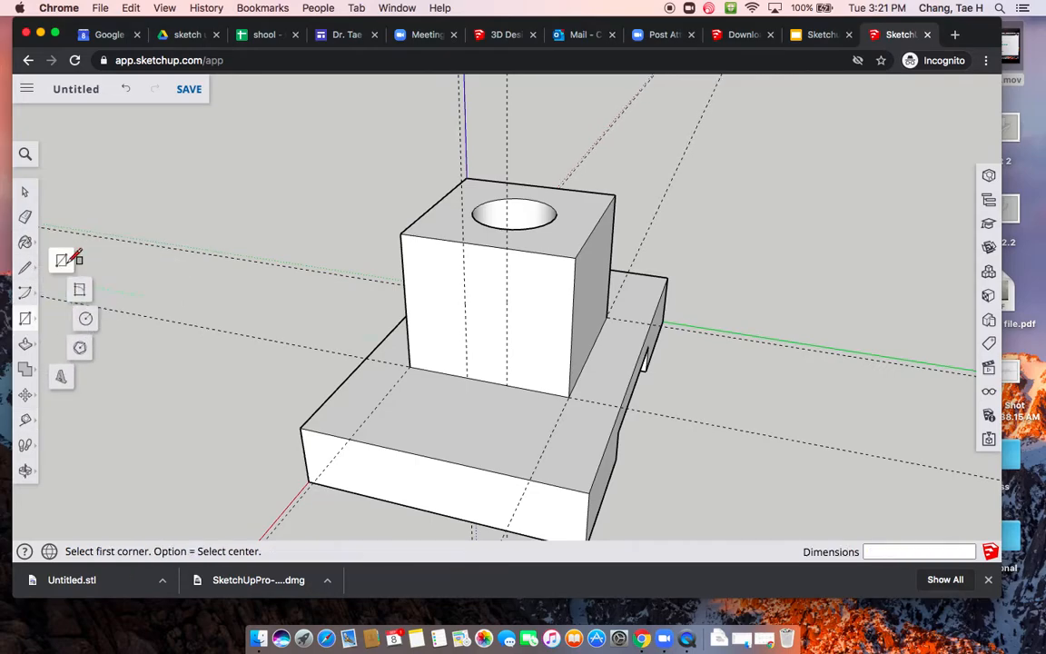
{"action": "left_click", "coordinate": [507, 251]}
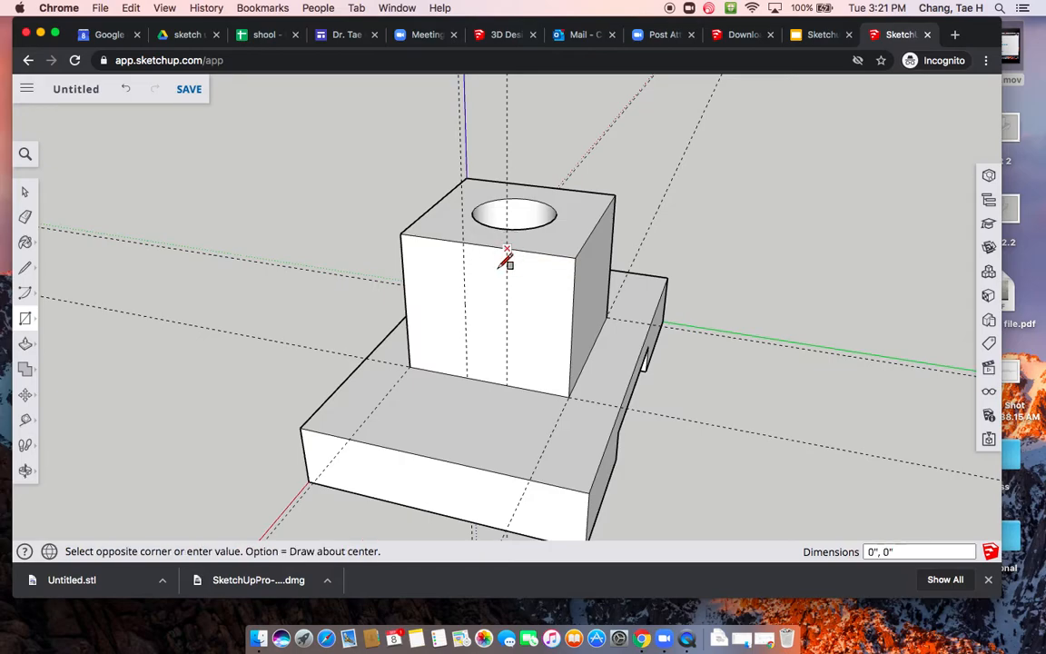
{"action": "left_click", "coordinate": [472, 372]}
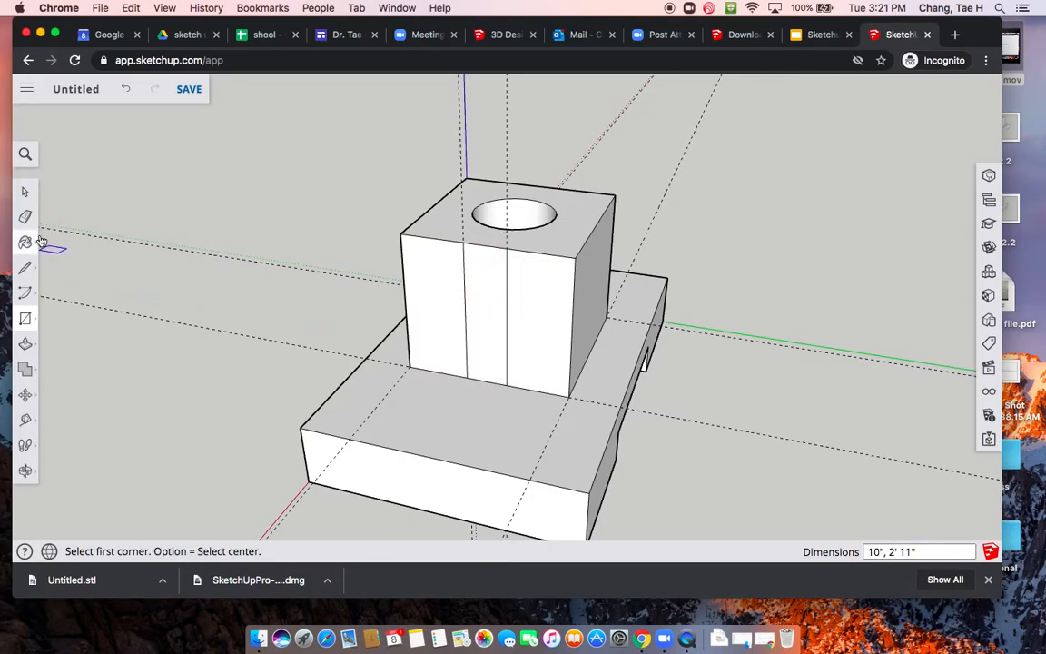
- Push/Pull the rectangular strip outward 2' 6" to the edge of the base to form a rib
{"action": "left_click", "coordinate": [29, 345]}
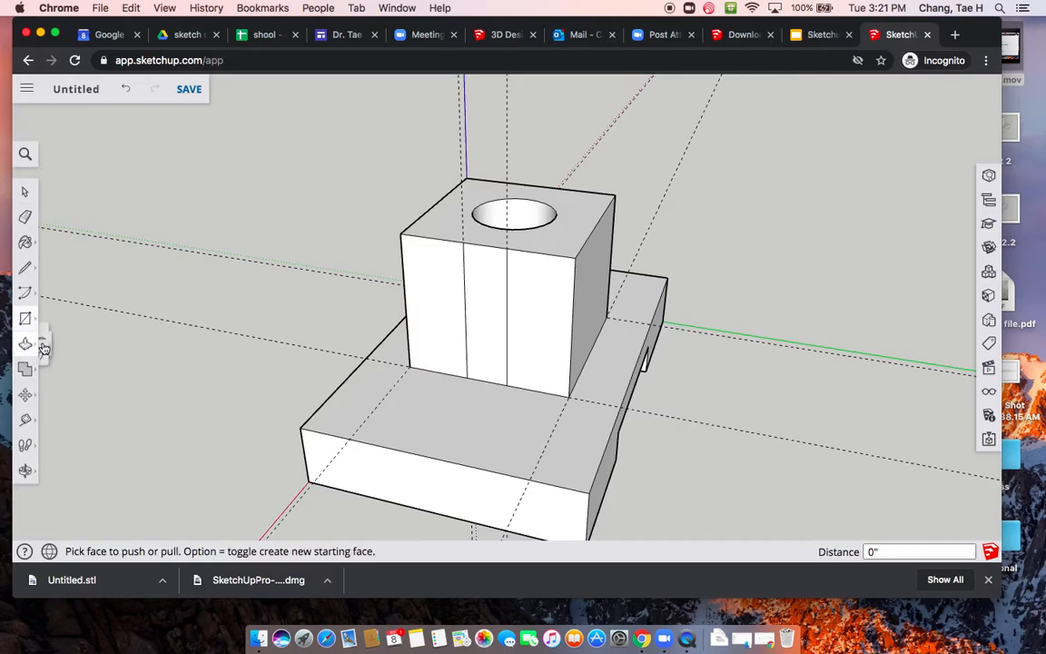
{"action": "left_click", "coordinate": [495, 311]}
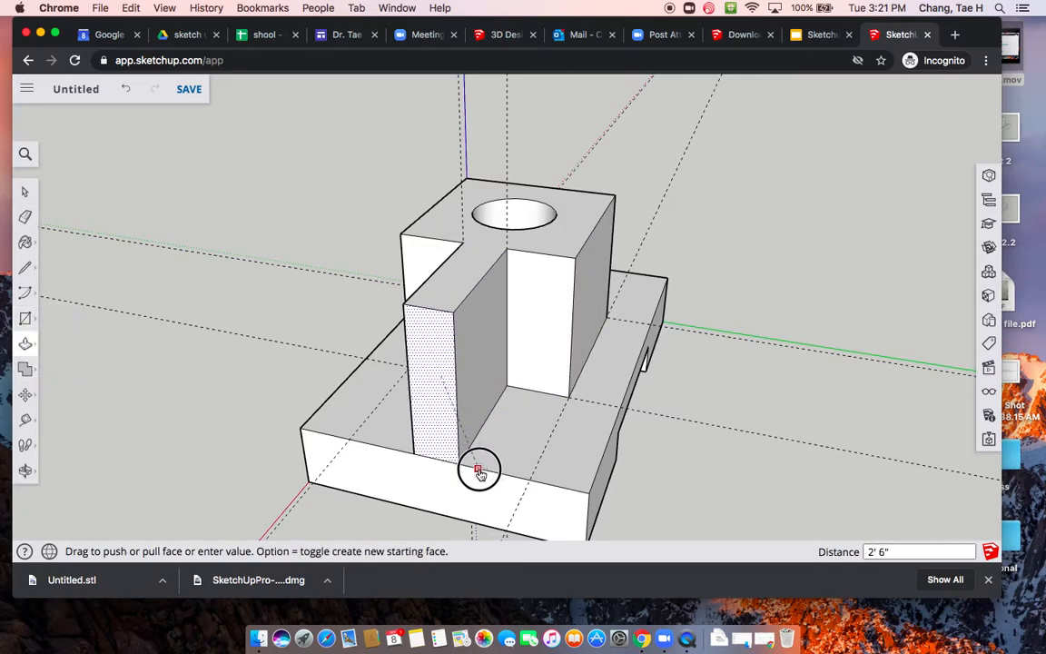
{"action": "left_click", "coordinate": [481, 472]}
- Draw a diagonal on the rib's side face from its upper inner to lower outer corner, plus a 10-inch line where its top meets the block
{"action": "mouse_move", "coordinate": [707, 460]}
{"action": "middle_mouse_down"}
{"action": "mouse_move", "coordinate": [612, 383]}
{"action": "mouse_move", "coordinate": [433, 362]}
{"action": "mouse_move", "coordinate": [679, 415]}
{"action": "mouse_move", "coordinate": [699, 450]}
{"action": "middle_mouse_up"}
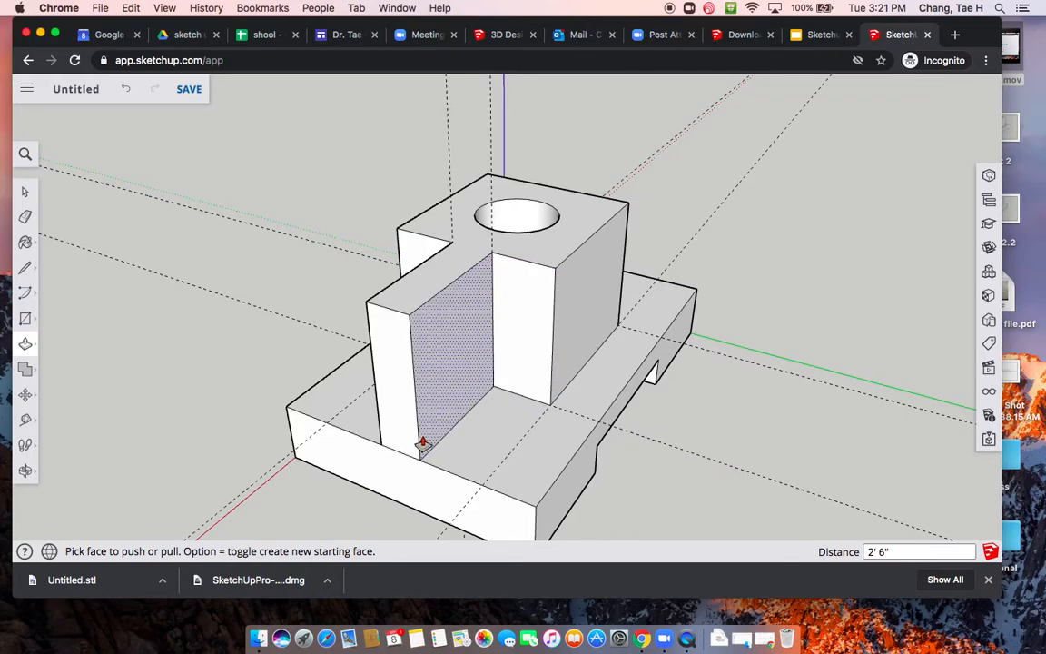
{"action": "left_click", "coordinate": [27, 268]}
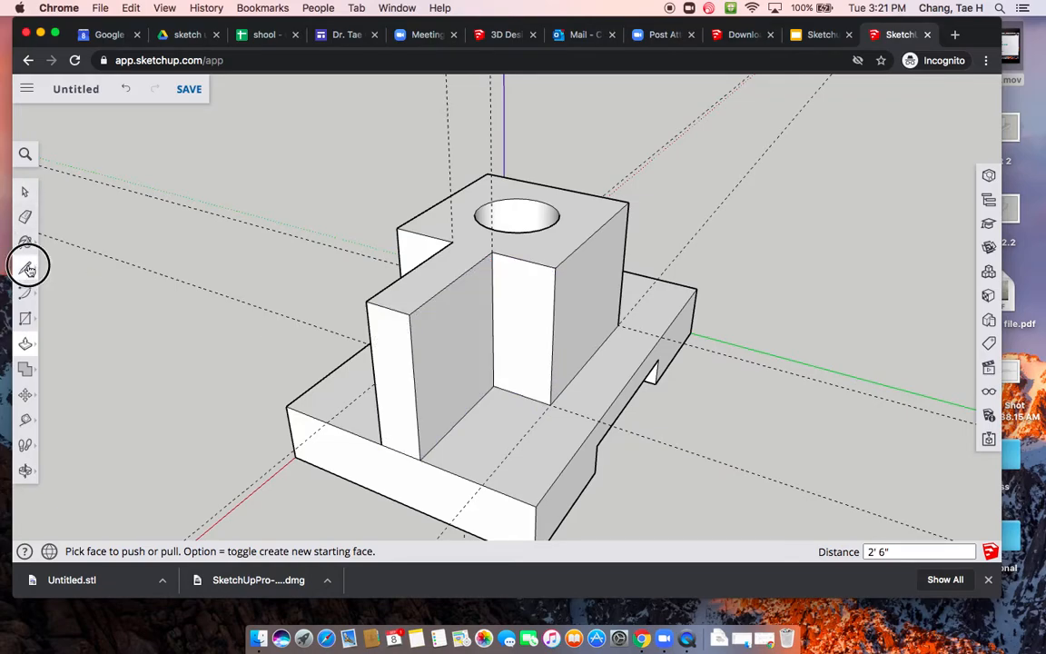
{"action": "left_click", "coordinate": [491, 251]}
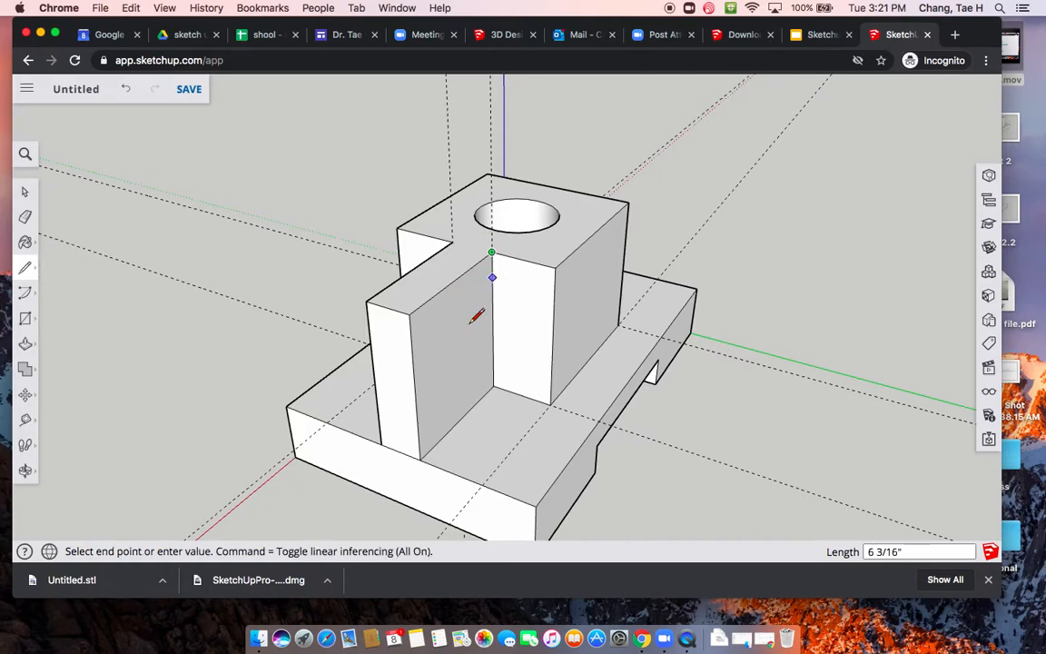
{"action": "left_click", "coordinate": [421, 459]}
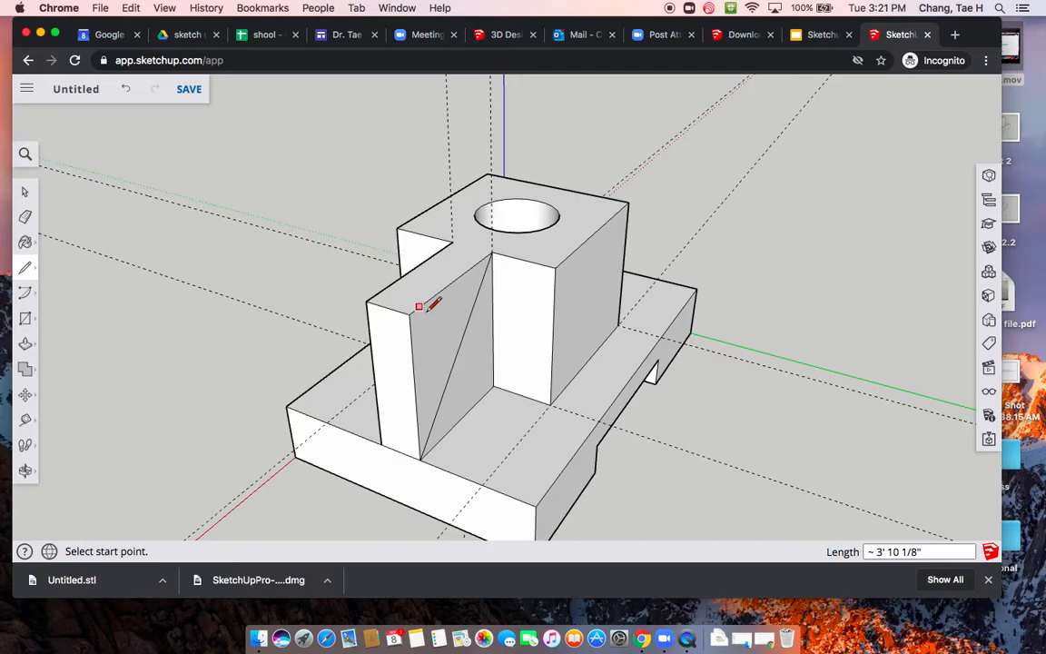
{"action": "left_click", "coordinate": [491, 251]}
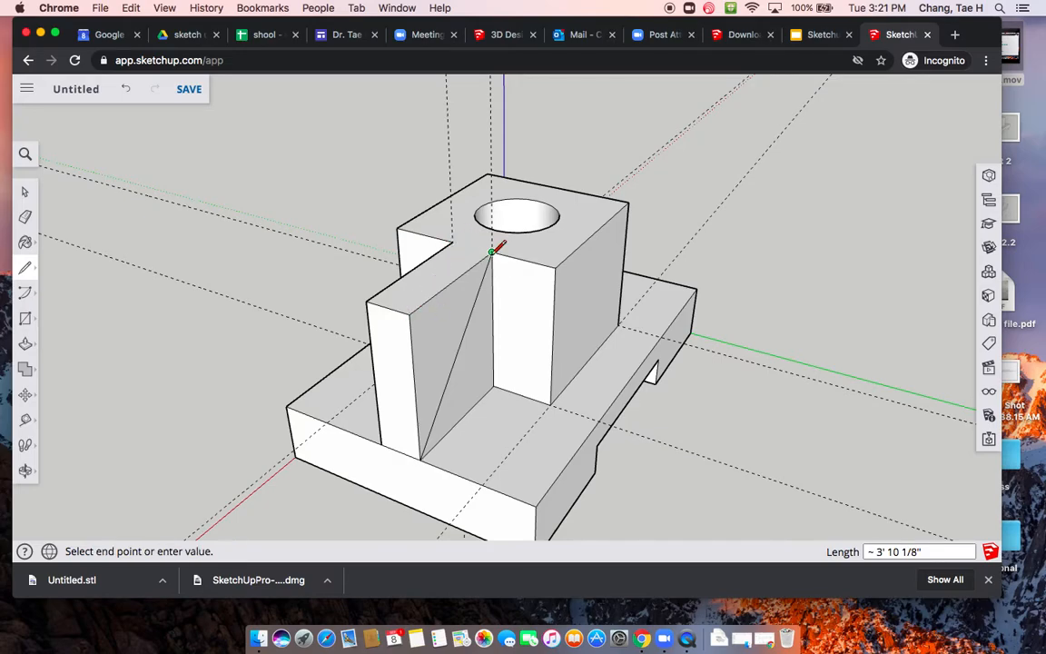
{"action": "left_click", "coordinate": [461, 243]}
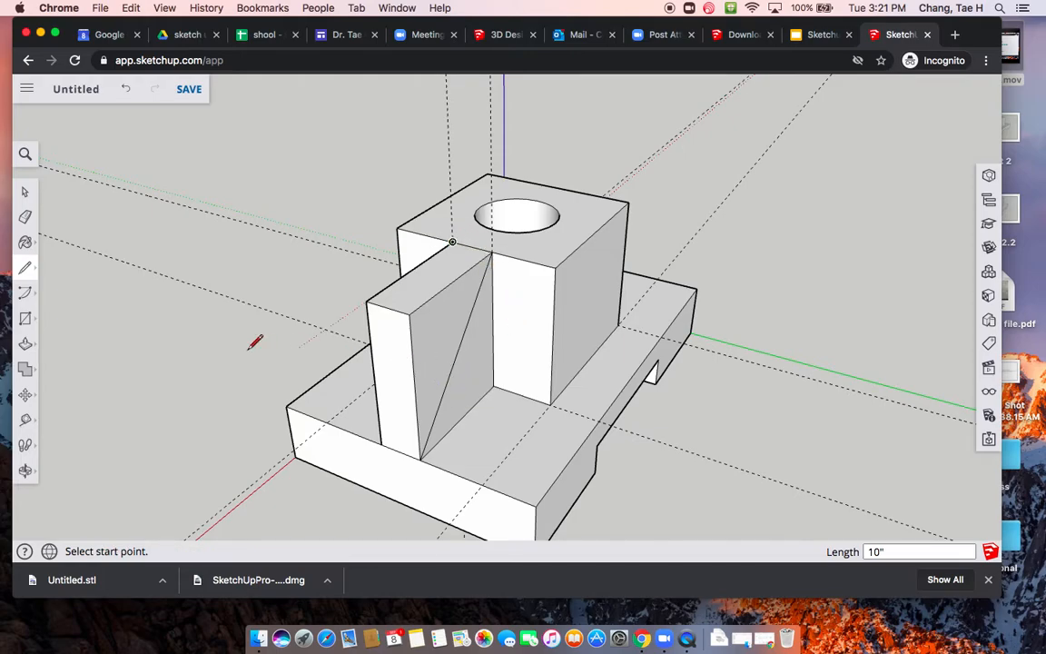
- Push/Pull the upper triangle of the rib's side face through its 10-inch thickness to leave a sloped rib
{"action": "left_click", "coordinate": [26, 344]}
{"action": "left_click_drag", "start_coordinate": [426, 333], "coordinate": [369, 339]}
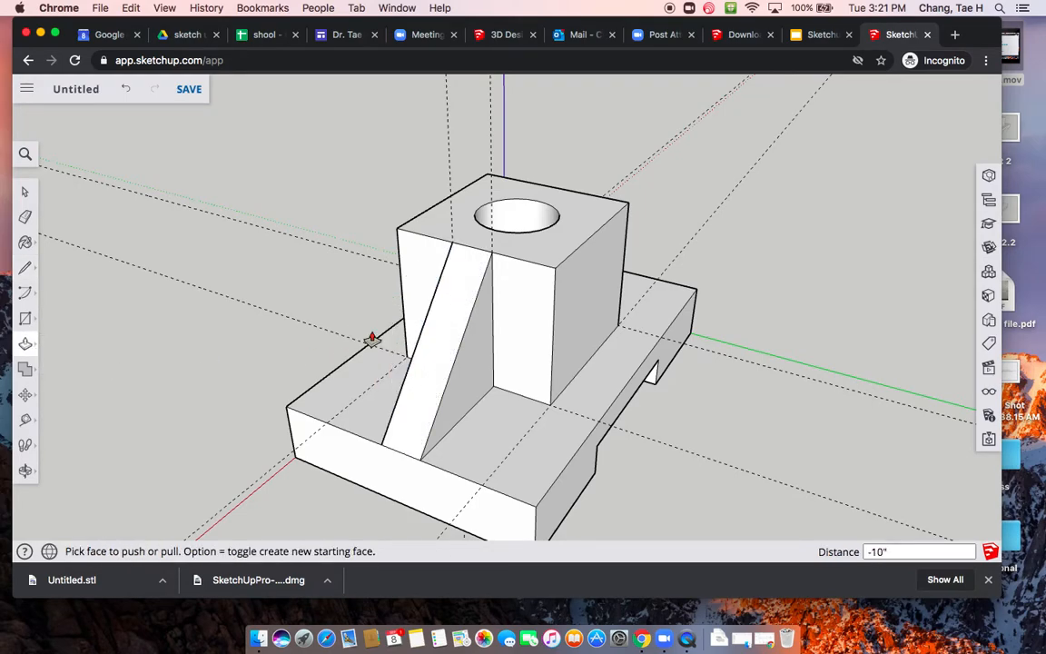
- Place two vertical guides on the raised block's opposite end face, each 15 inches in from one of its vertical edges
{"action": "middle_click_drag", "start_coordinate": [740, 275], "coordinate": [573, 309]}
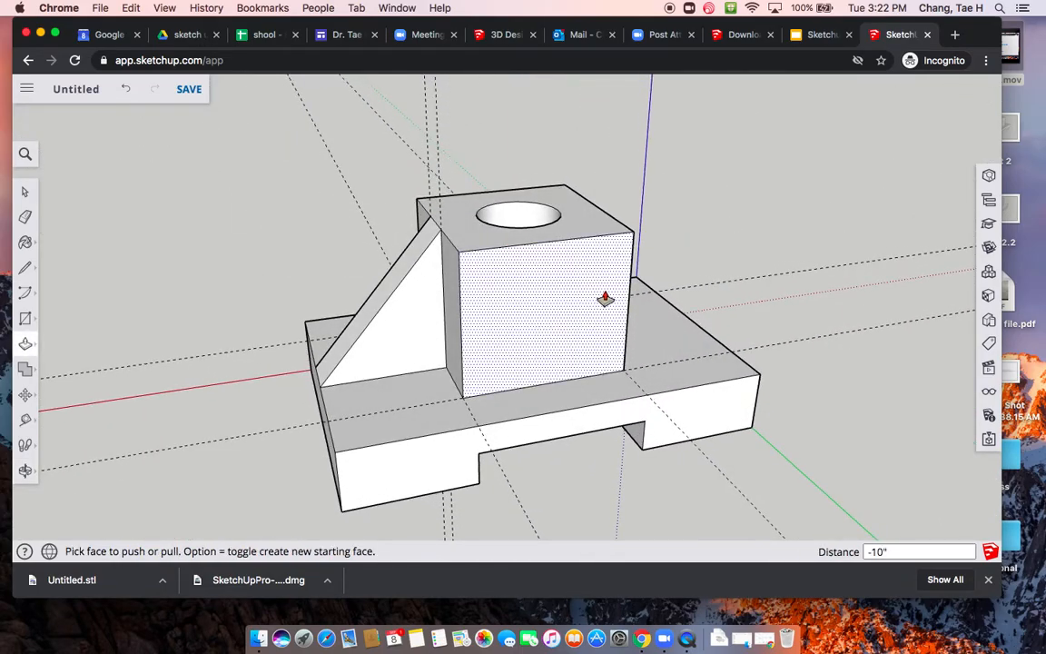
{"action": "middle_click_drag", "start_coordinate": [785, 315], "coordinate": [243, 264]}
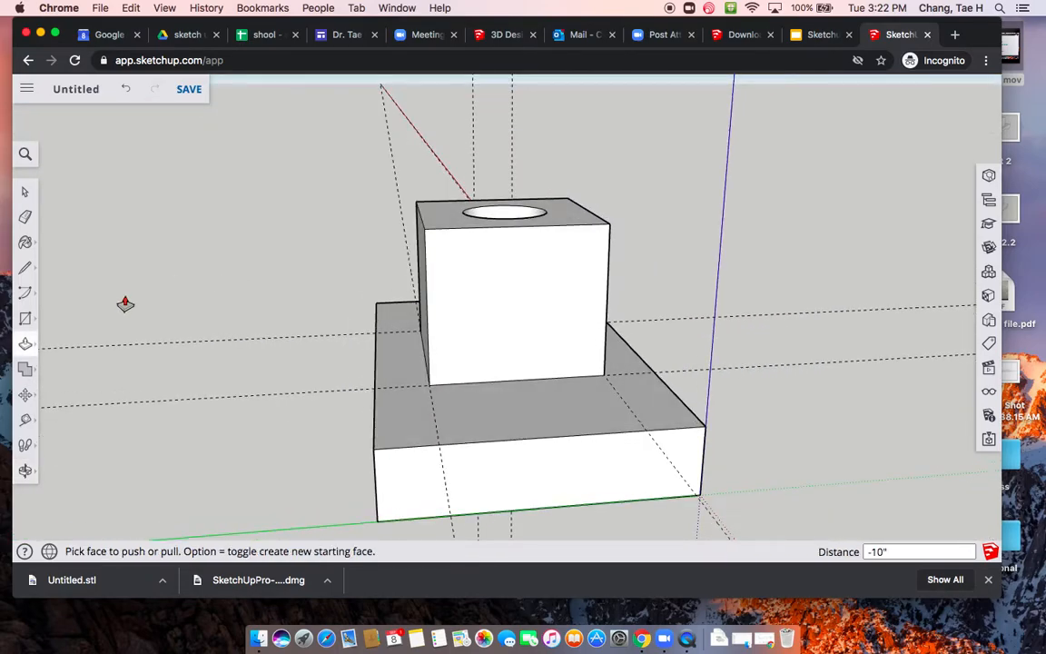
{"action": "left_click", "coordinate": [26, 420]}
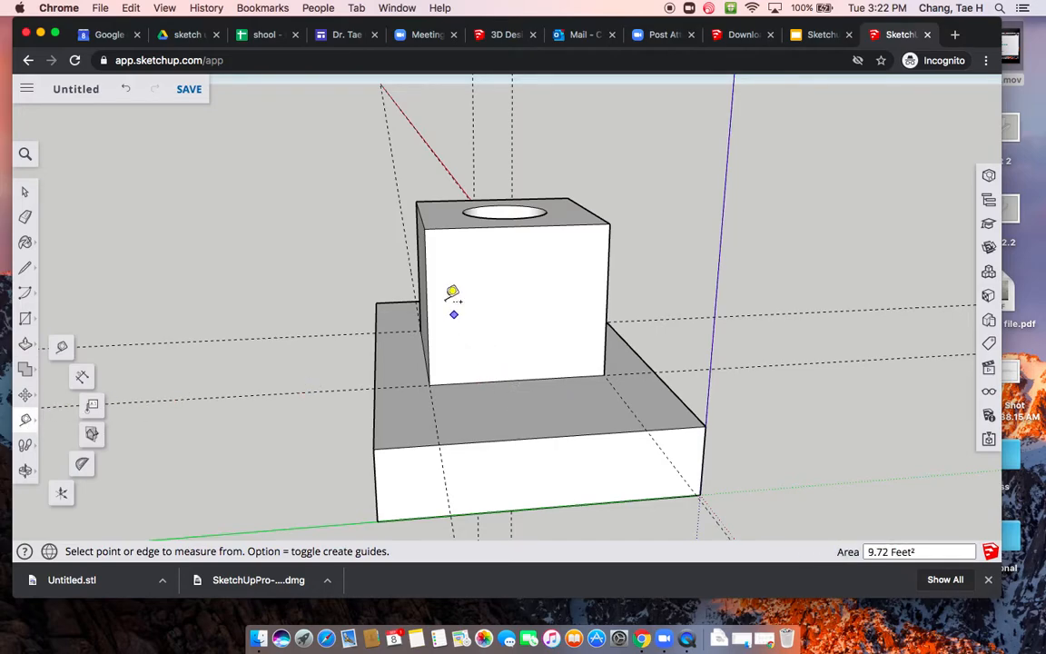
{"action": "left_click", "coordinate": [429, 277]}
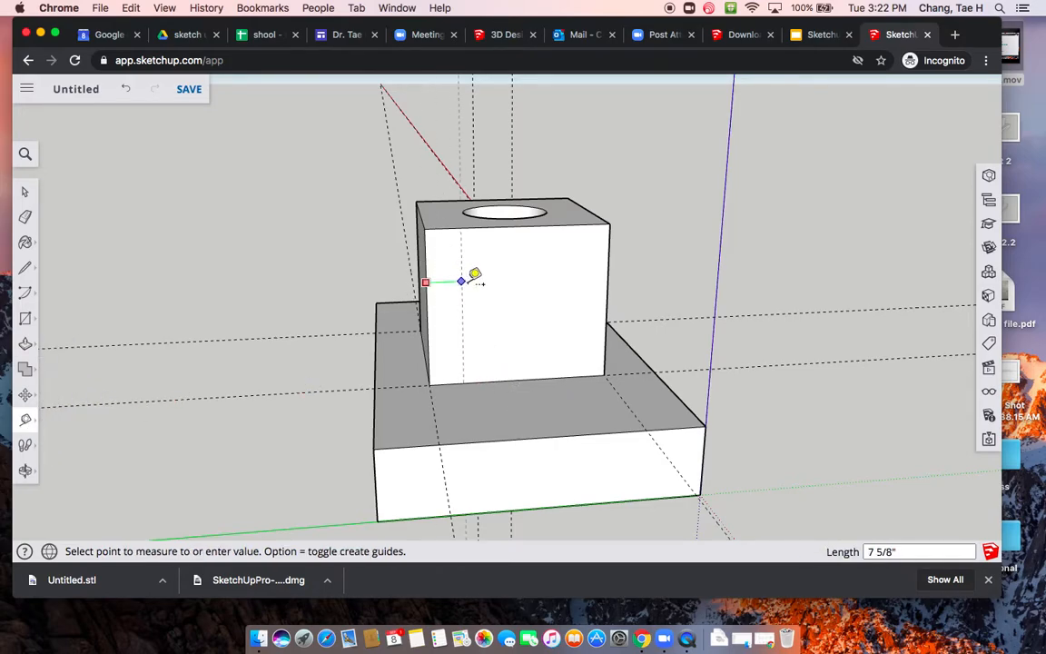
{"action": "type", "text": "15"}
{"action": "key", "text": "Return"}
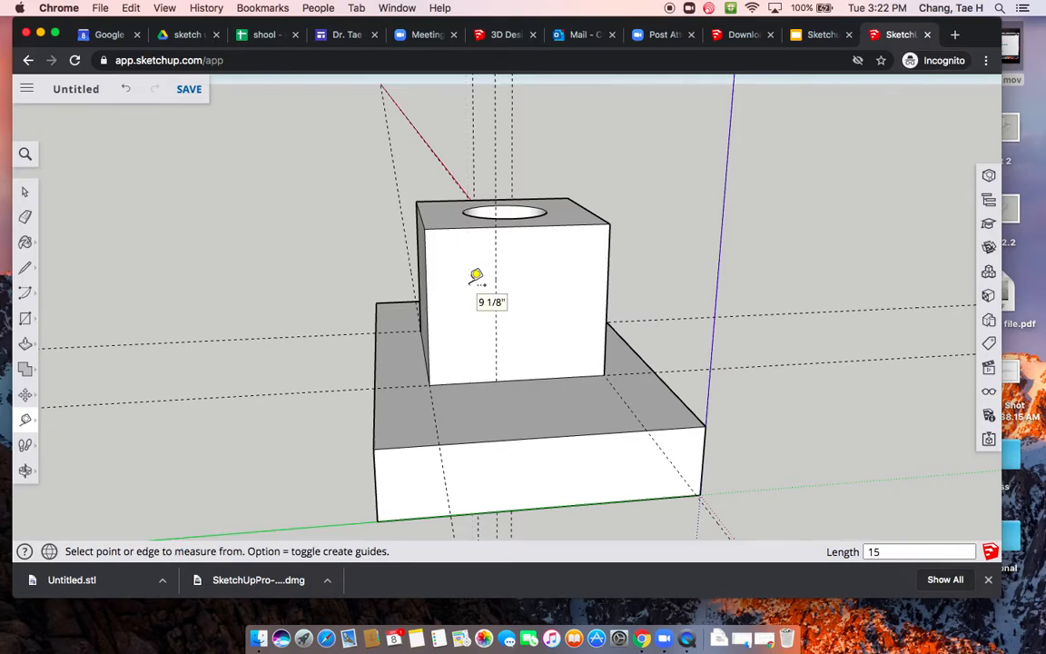
{"action": "left_click", "coordinate": [608, 265]}
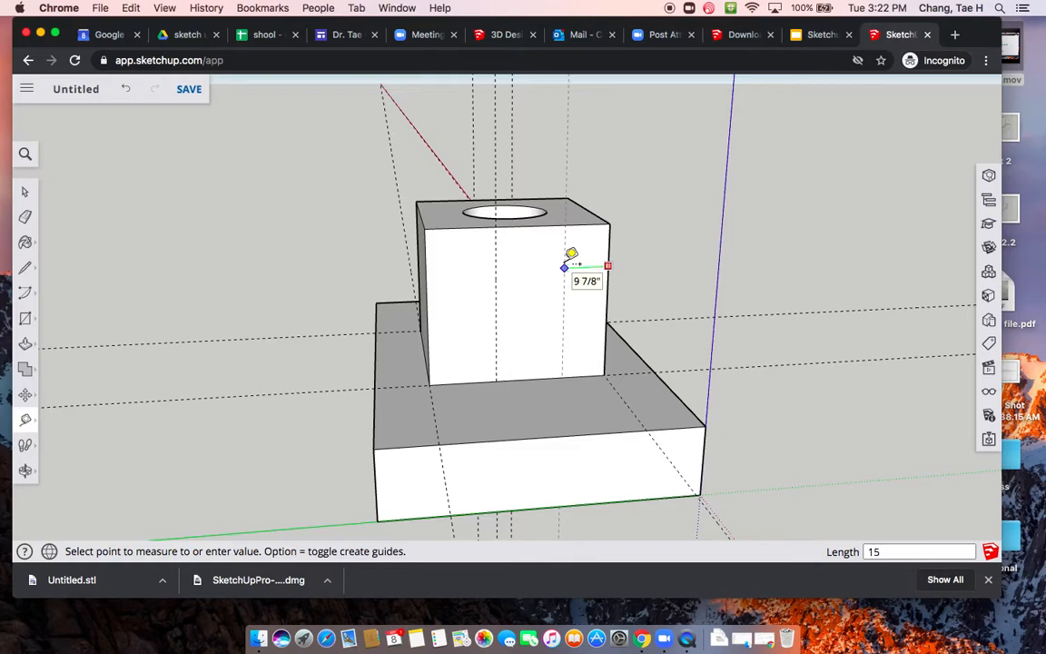
{"action": "key", "text": "Return"}
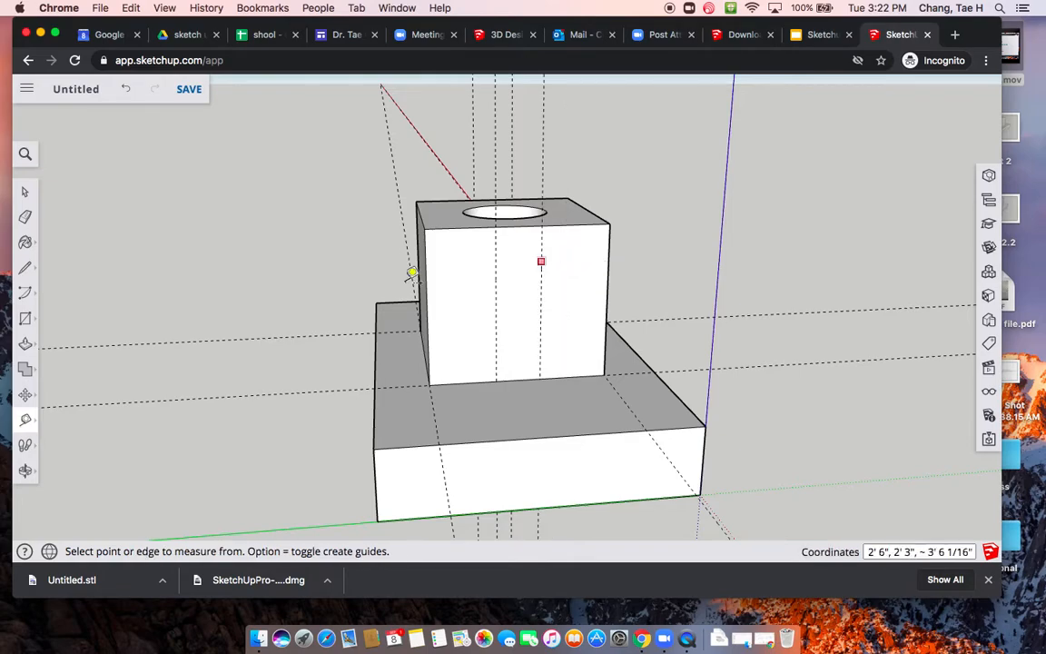
- Draw a rectangle between the new guides from the top to the bottom of the raised block's opposite end face
{"action": "left_click", "coordinate": [26, 319]}
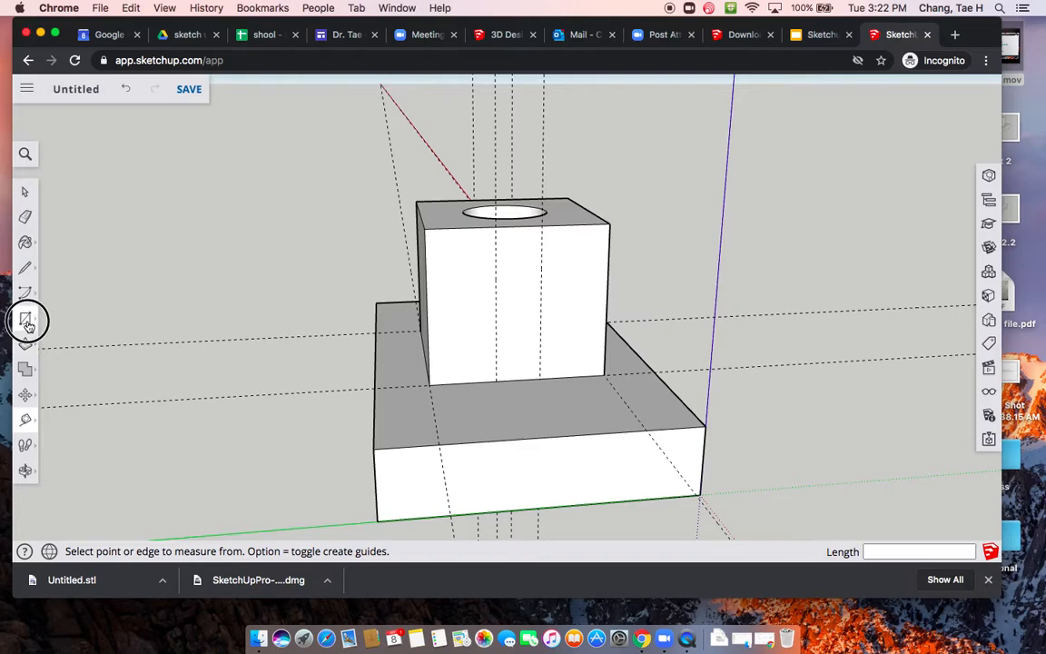
{"action": "left_click", "coordinate": [495, 225]}
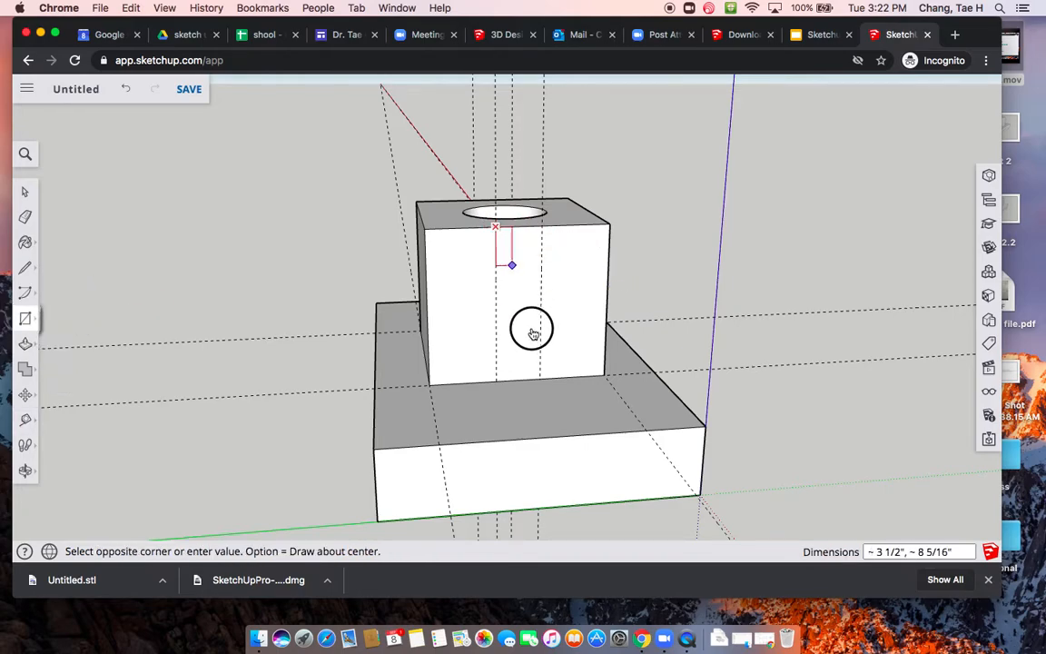
{"action": "left_click", "coordinate": [542, 379]}
- Push/Pull the opposite face's rectangular strip outward 2' 6" to the base's edge to form a second rib
{"action": "middle_click_drag", "start_coordinate": [740, 336], "coordinate": [516, 331]}
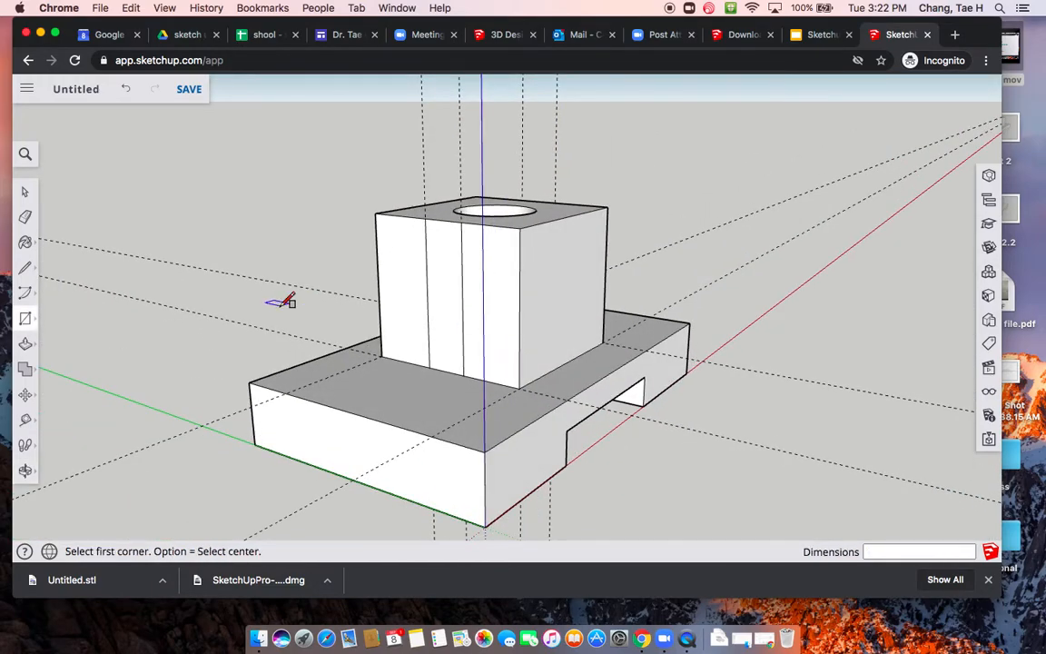
{"action": "left_click", "coordinate": [25, 343]}
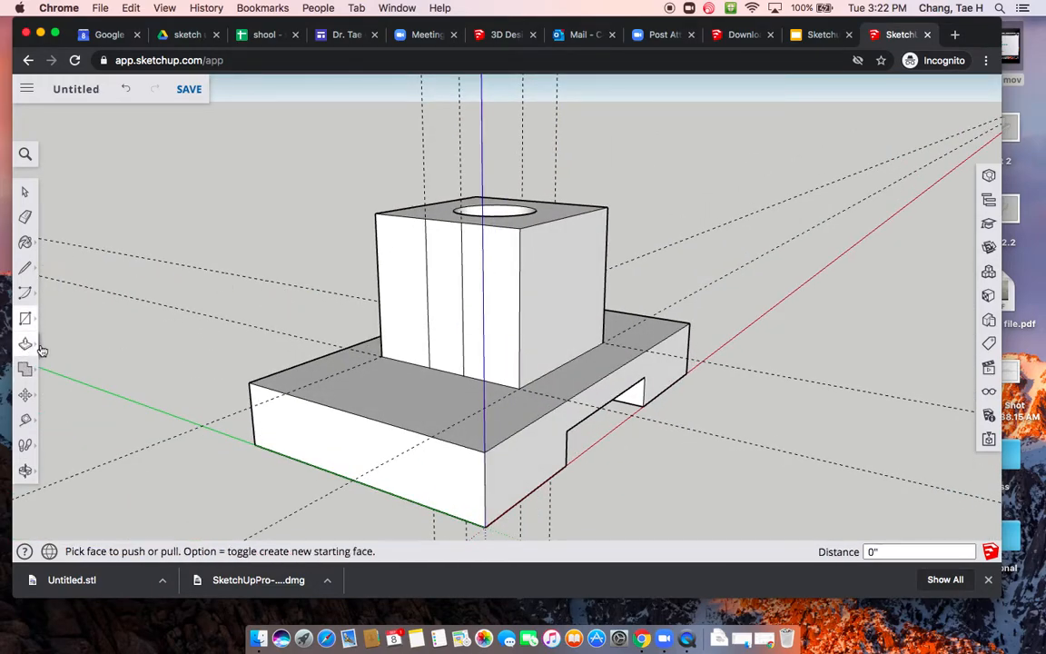
{"action": "left_click_drag", "start_coordinate": [446, 302], "coordinate": [417, 428]}
- Draw a line across the second rib's top where it meets the block, and a diagonal down its side face to the outer bottom corner
{"action": "middle_click_drag", "start_coordinate": [677, 243], "coordinate": [678, 305]}
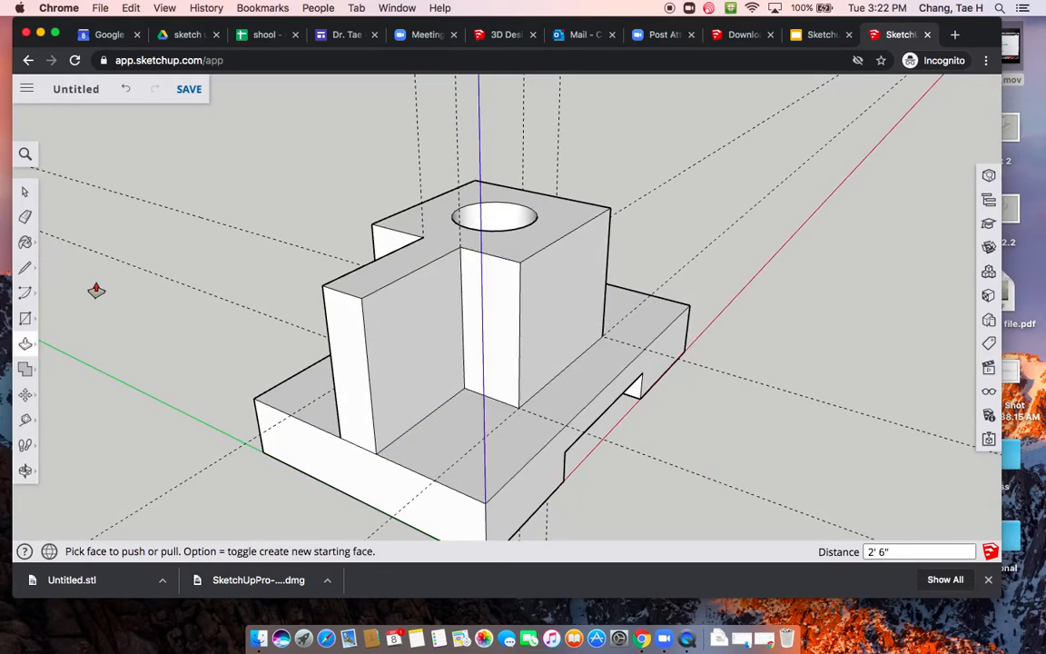
{"action": "left_click", "coordinate": [25, 267]}
{"action": "left_click", "coordinate": [423, 238]}
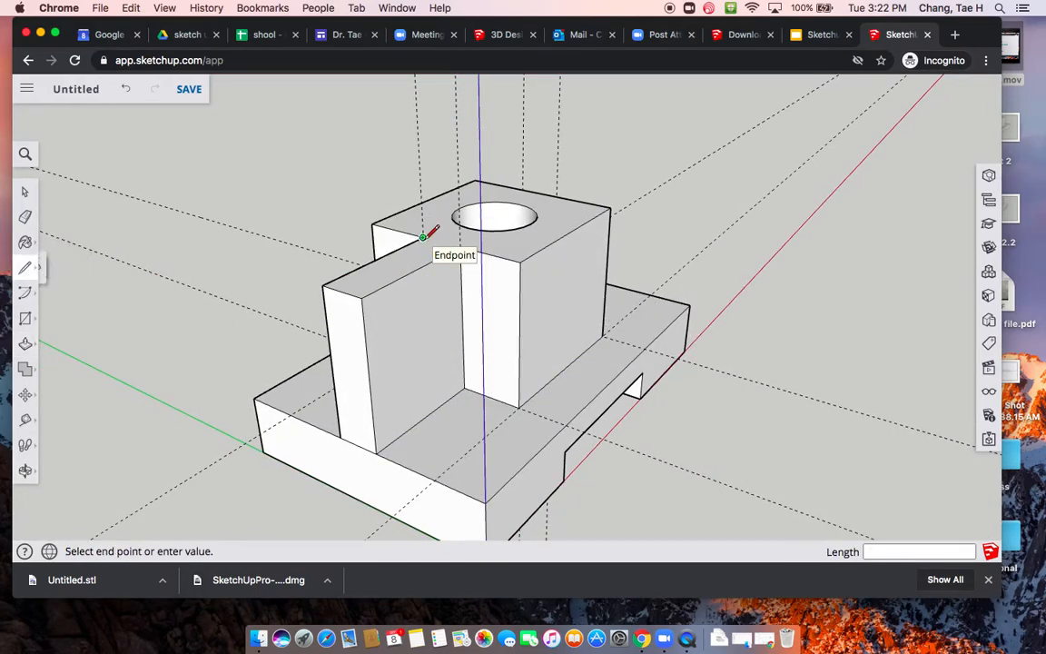
{"action": "left_click", "coordinate": [460, 247]}
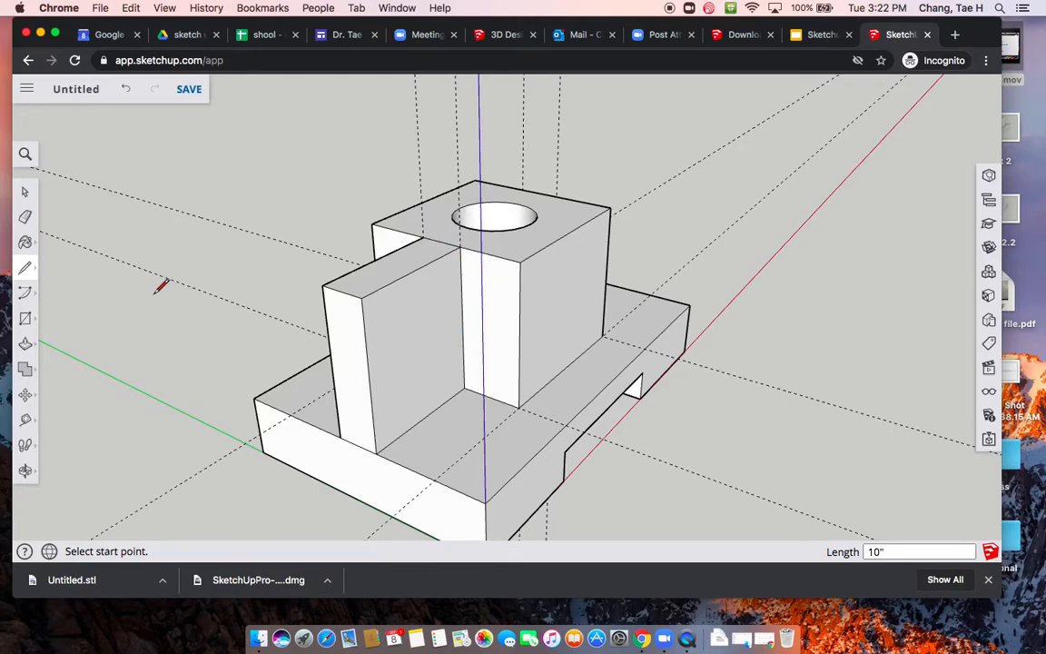
{"action": "left_click", "coordinate": [460, 247]}
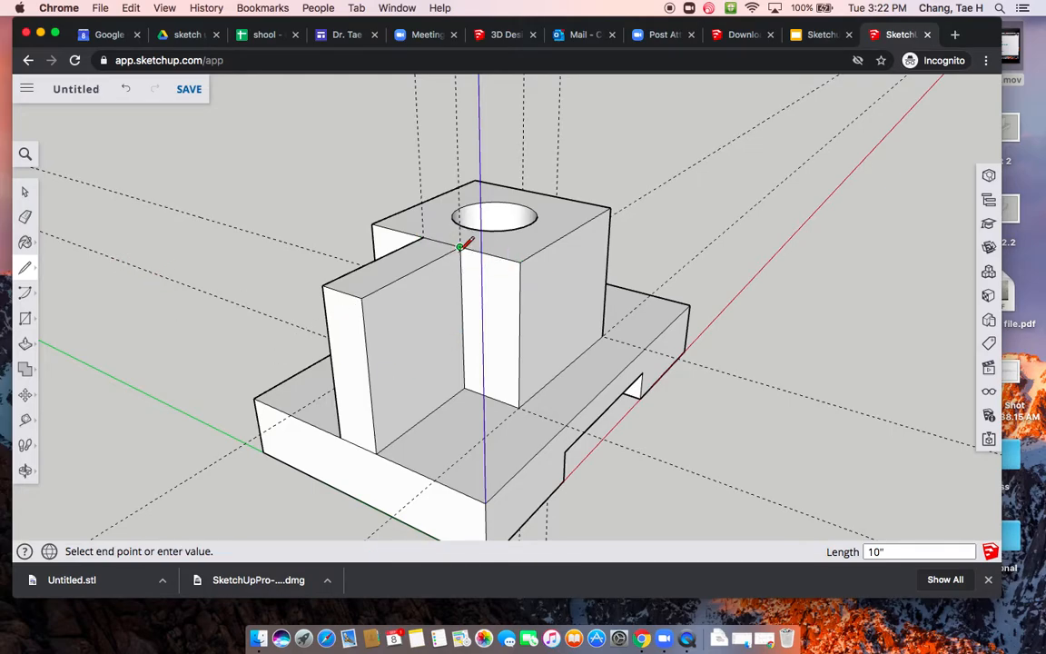
{"action": "left_click", "coordinate": [376, 454]}
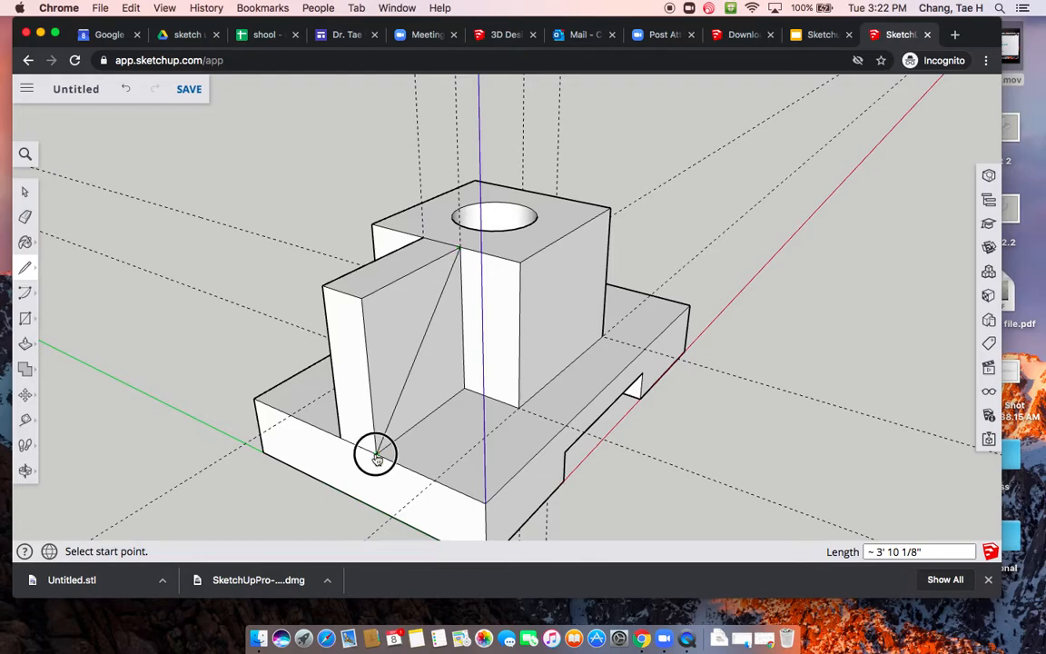
- Push/Pull the upper triangle of the second rib's side face through its 10-inch thickness to leave a sloped rib
{"action": "left_click", "coordinate": [25, 343]}
{"action": "left_click_drag", "start_coordinate": [385, 333], "coordinate": [326, 334]}
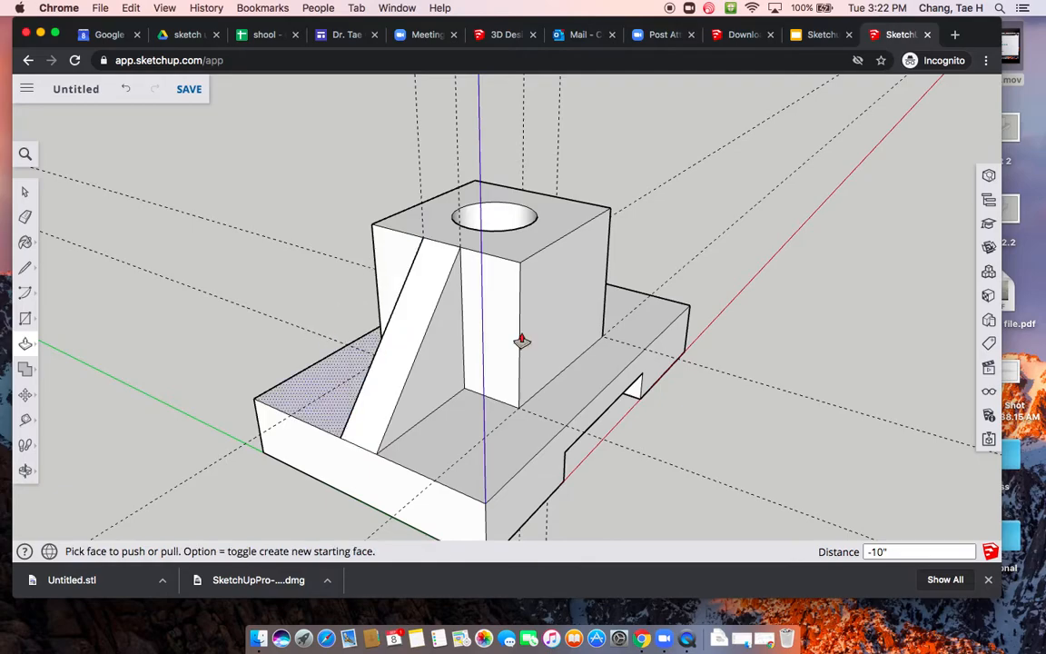
{"action": "middle_click_drag", "start_coordinate": [702, 290], "coordinate": [216, 256]}
- Save the model as "part 2" in the SketchUp project folder
{"action": "left_click", "coordinate": [73, 91]}
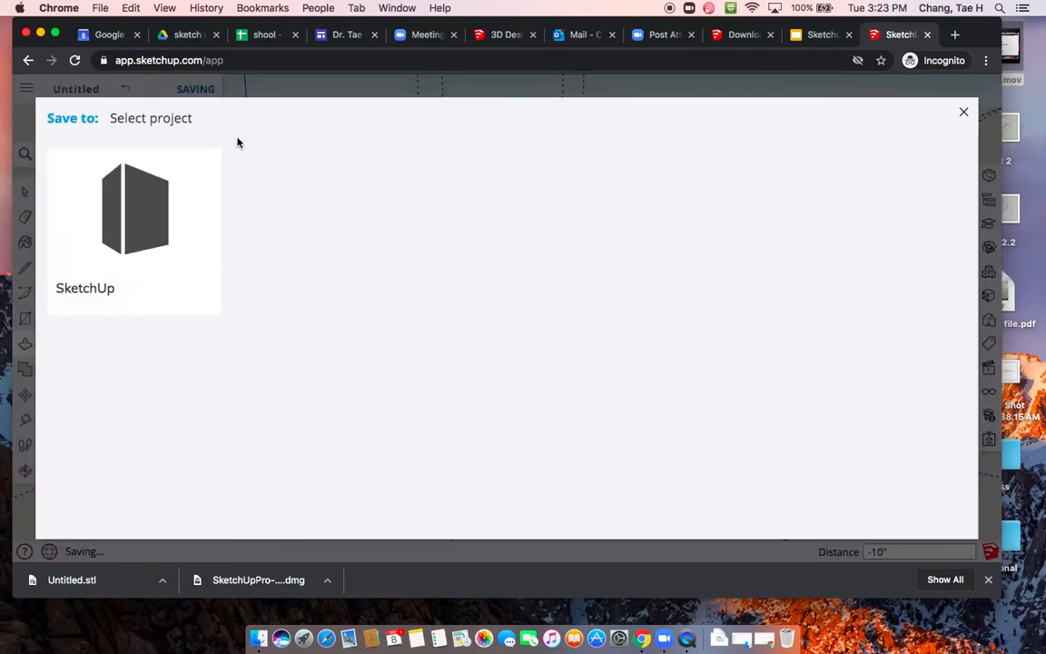
{"action": "left_click", "coordinate": [177, 238]}
{"action": "left_click", "coordinate": [177, 509]}
{"action": "type", "text": "pa"}
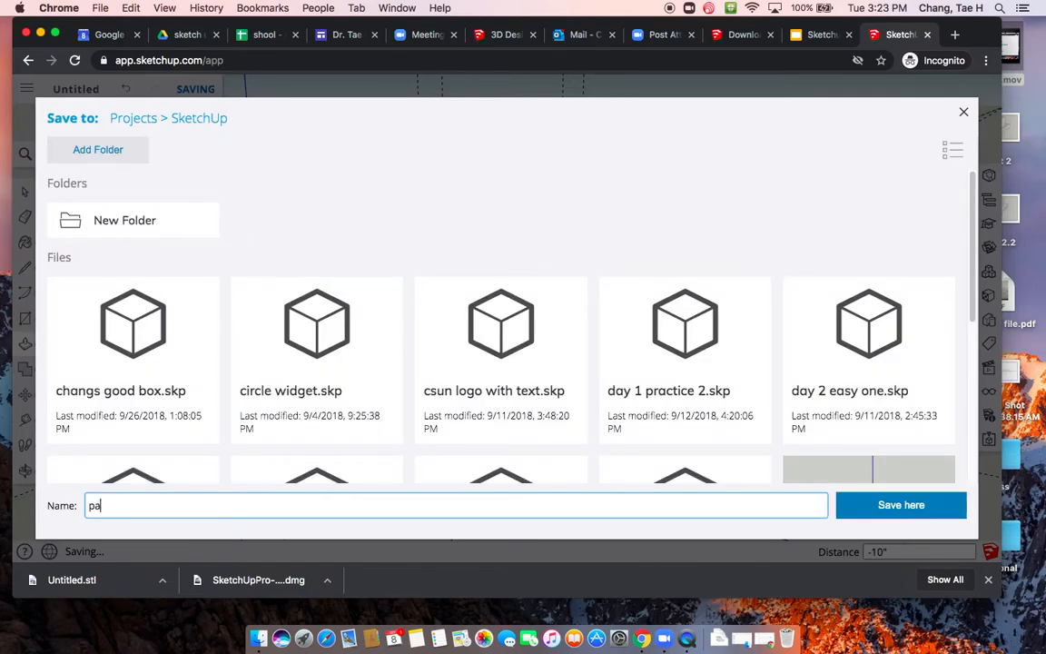
{"action": "type", "text": "rt 2"}
{"action": "key", "text": "Return"}
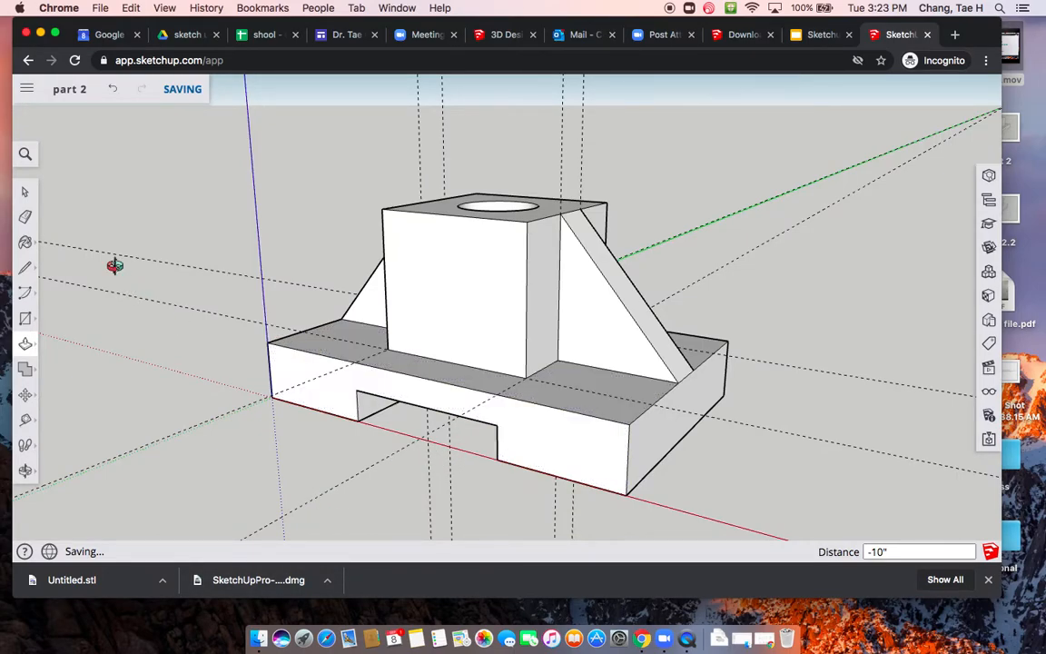
- Erase all the dashed construction guides around the block and base
{"action": "left_click_drag", "start_coordinate": [115, 265], "coordinate": [163, 281]}
{"action": "key", "text": "p"}
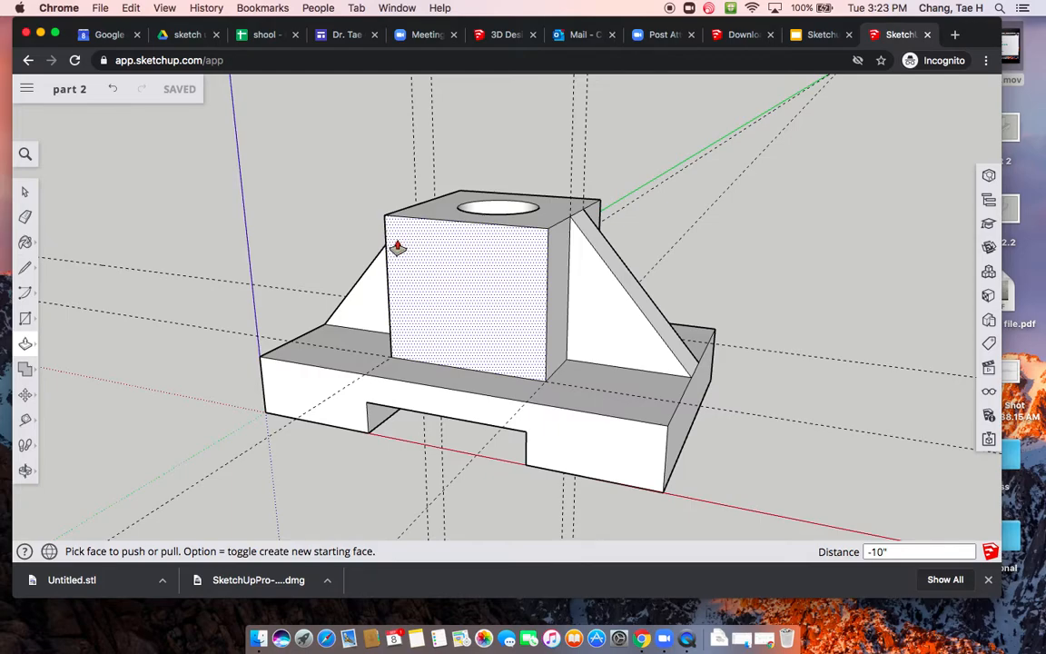
{"action": "left_click", "coordinate": [25, 216]}
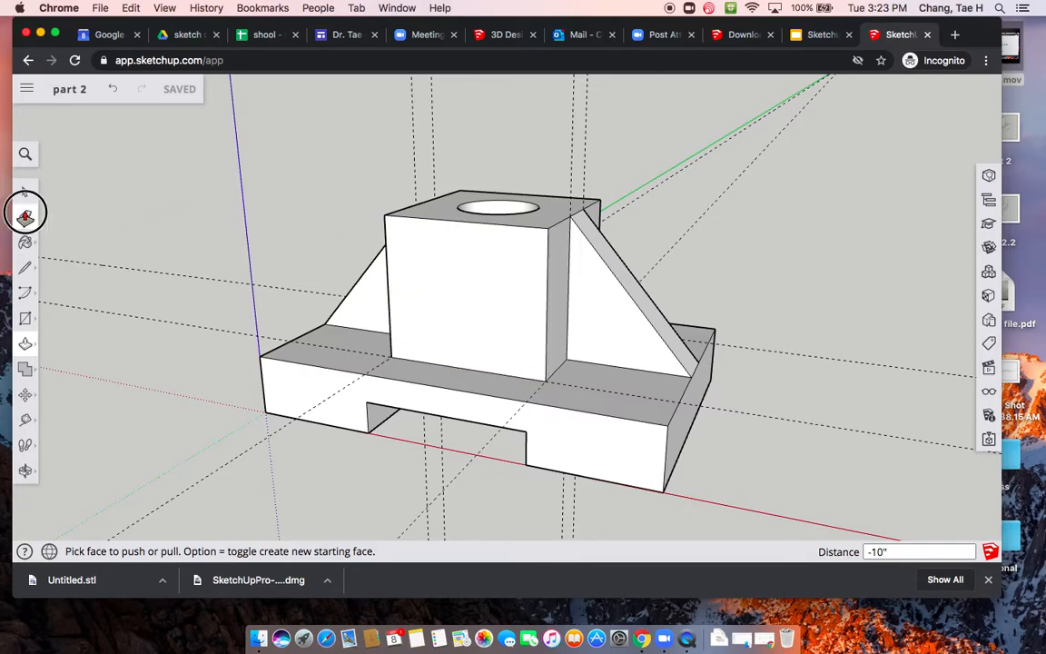
{"action": "left_click", "coordinate": [159, 273]}
{"action": "left_click", "coordinate": [134, 316]}
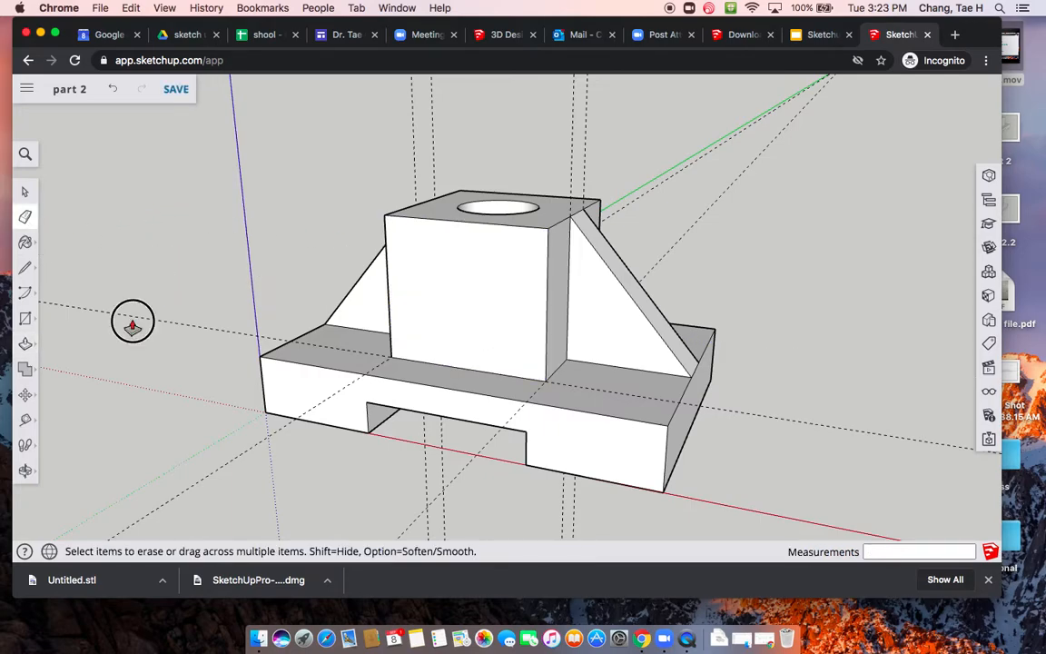
{"action": "left_click", "coordinate": [432, 110]}
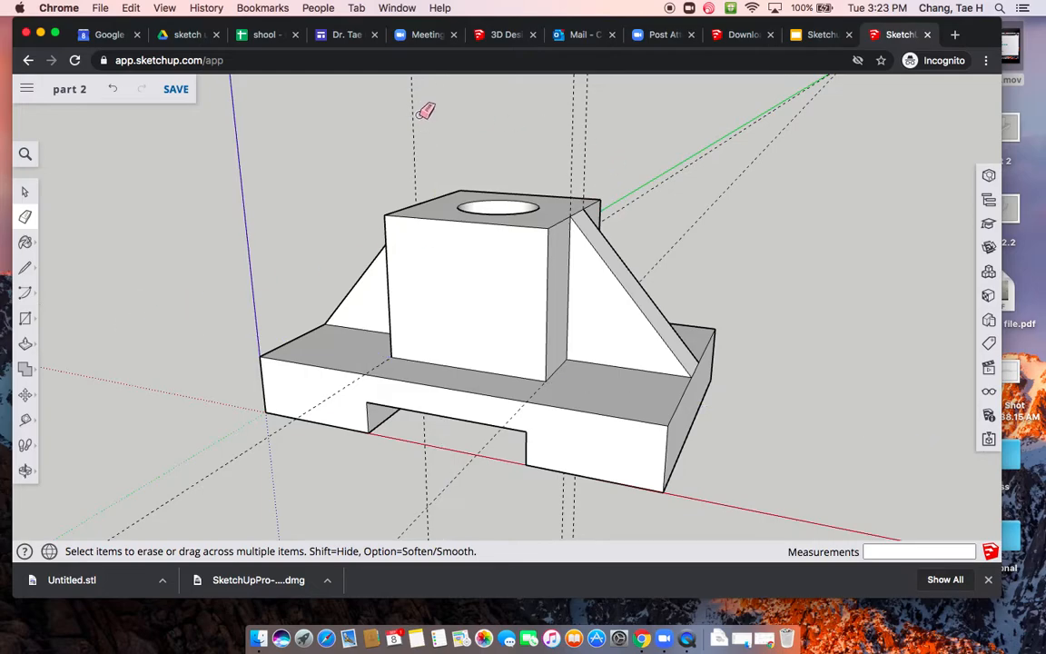
{"action": "left_click", "coordinate": [574, 112]}
{"action": "mouse_move", "coordinate": [737, 208]}
{"action": "middle_mouse_down"}
{"action": "mouse_move", "coordinate": [658, 286]}
{"action": "mouse_move", "coordinate": [599, 305]}
{"action": "mouse_move", "coordinate": [749, 217]}
{"action": "mouse_move", "coordinate": [745, 193]}
{"action": "mouse_move", "coordinate": [749, 231]}
{"action": "middle_mouse_up"}
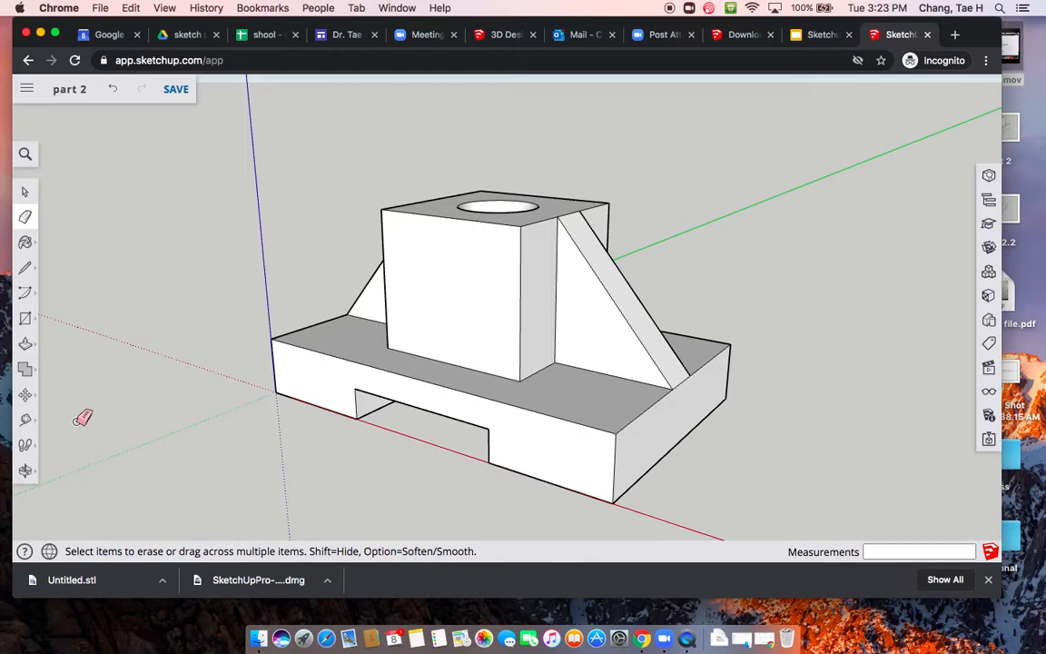
- Measure the raised block's height with the Tape Measure along a vertical edge of its front face
{"action": "left_click", "coordinate": [26, 419]}
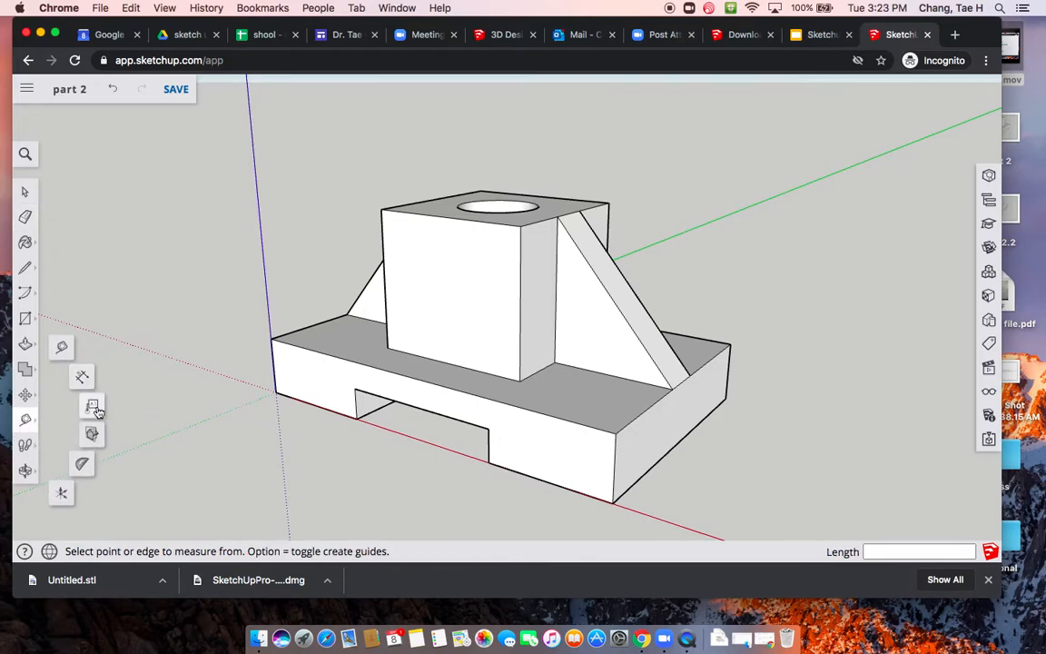
{"action": "left_click", "coordinate": [387, 279]}
{"action": "left_click", "coordinate": [385, 296]}
{"action": "left_click", "coordinate": [385, 295]}
{"action": "left_click", "coordinate": [385, 294]}
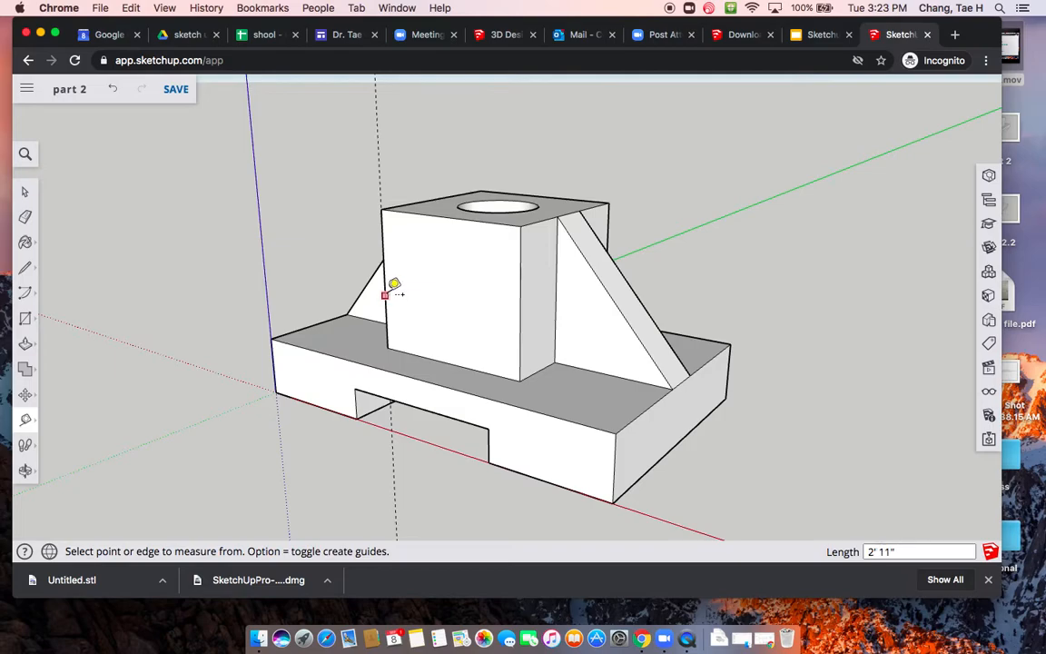
- Add dimensions for the height and the width of the raised block's front face
{"action": "left_click", "coordinate": [26, 422]}
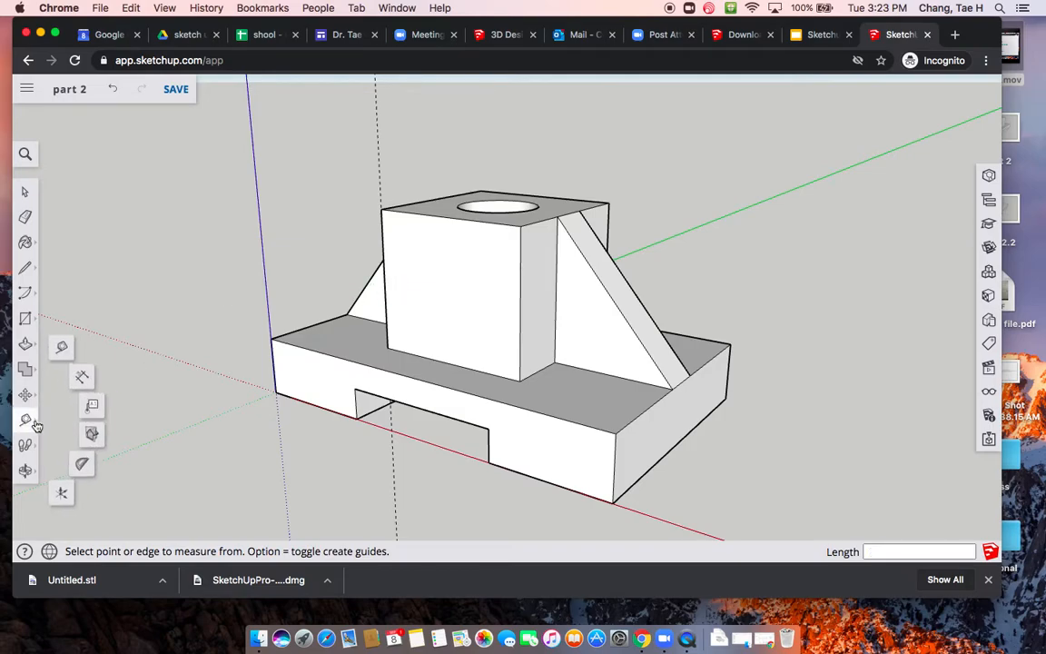
{"action": "left_click", "coordinate": [84, 377]}
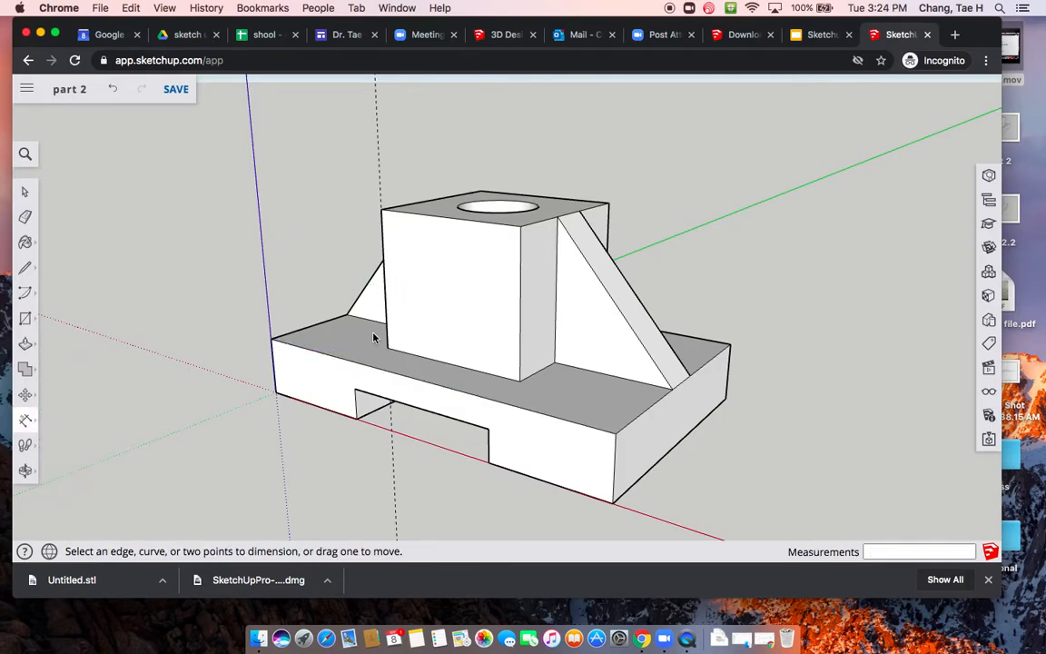
{"action": "left_click", "coordinate": [519, 336]}
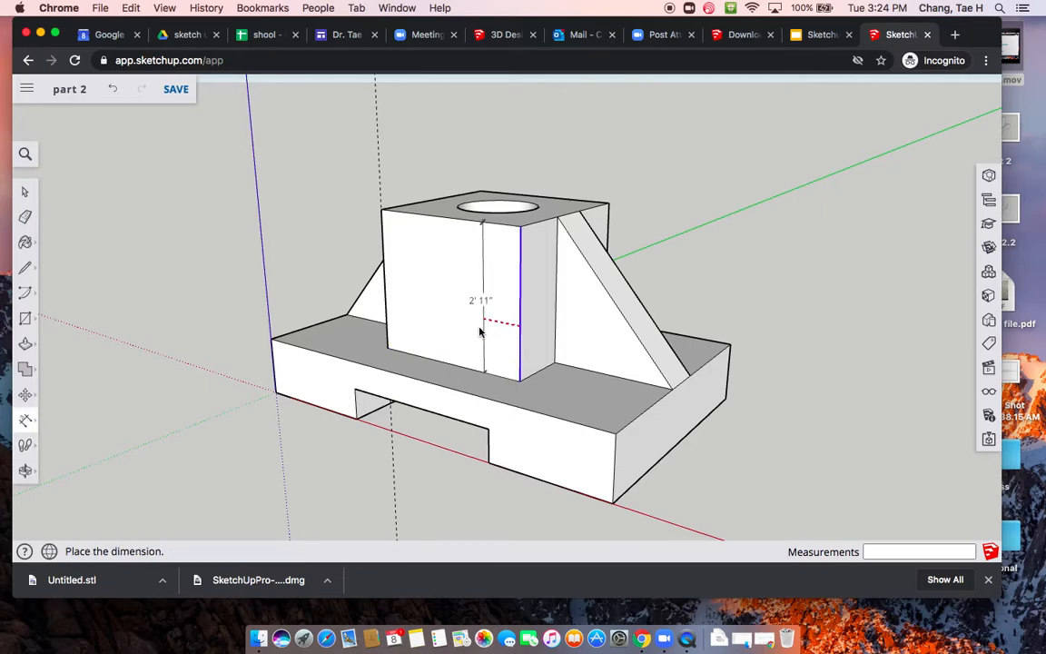
{"action": "left_click", "coordinate": [478, 332]}
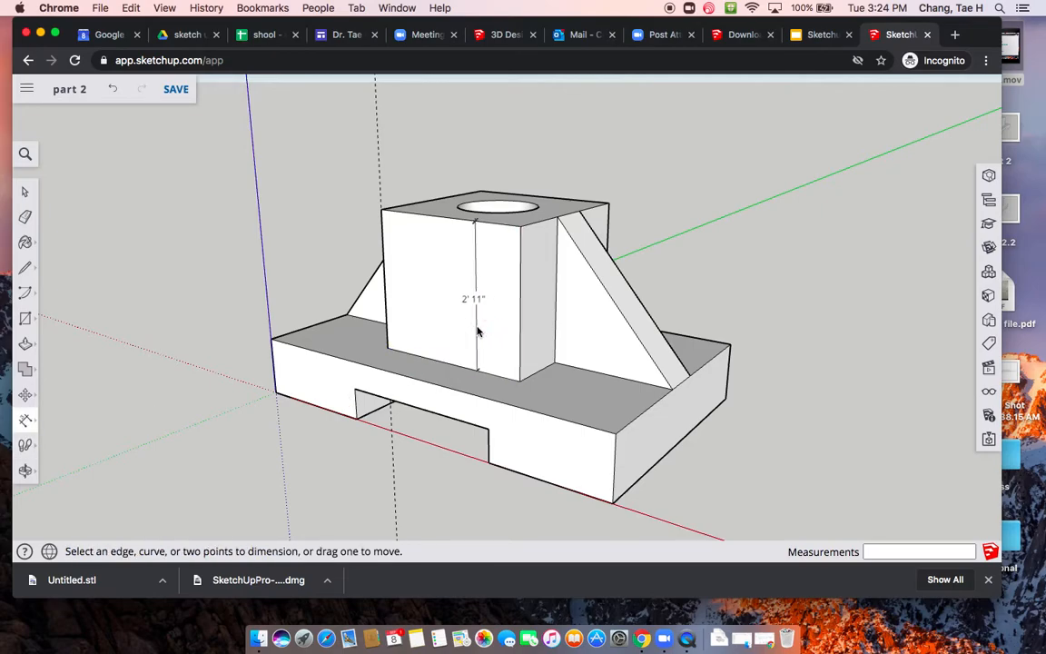
{"action": "left_click", "coordinate": [446, 365]}
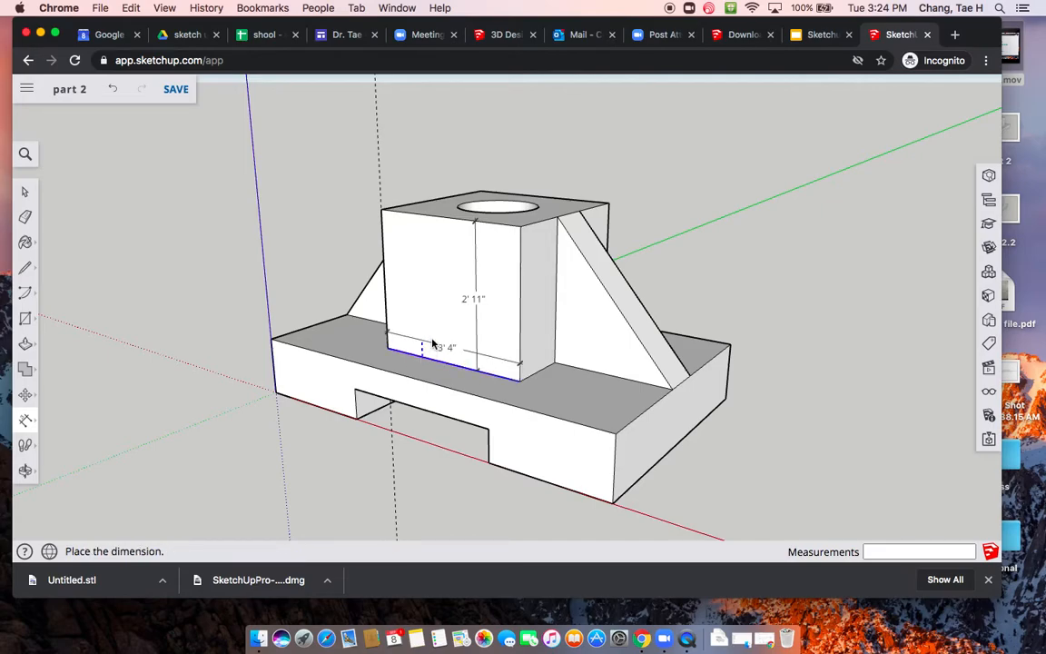
{"action": "left_click", "coordinate": [429, 340]}
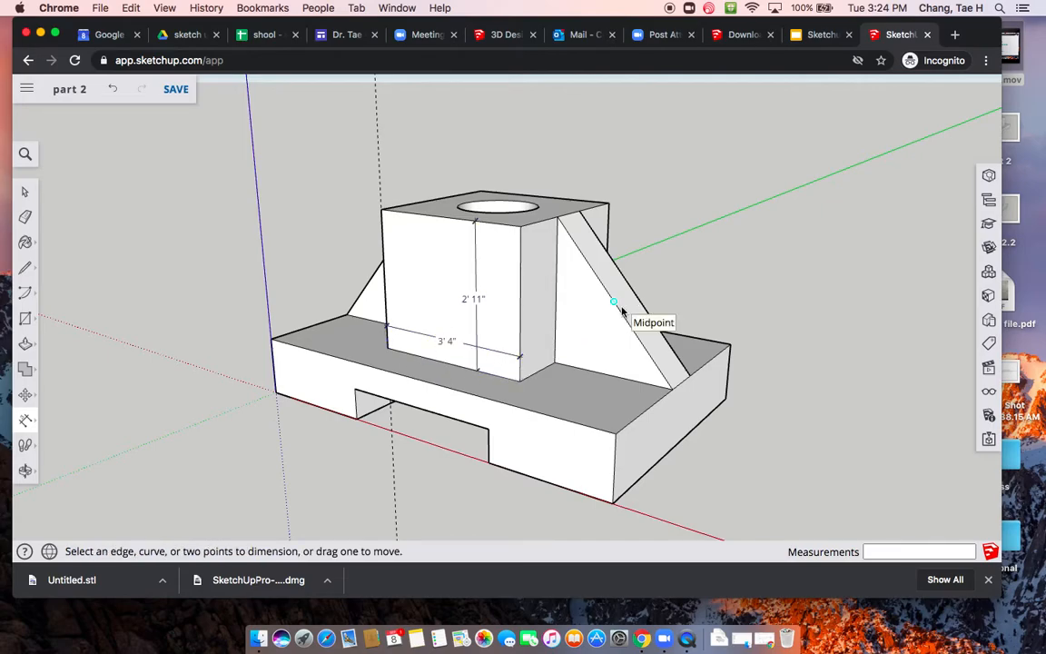
- Dimension the two top-edge segments of the raised block's end face on either side of the sloped rib
{"action": "left_click", "coordinate": [557, 314]}
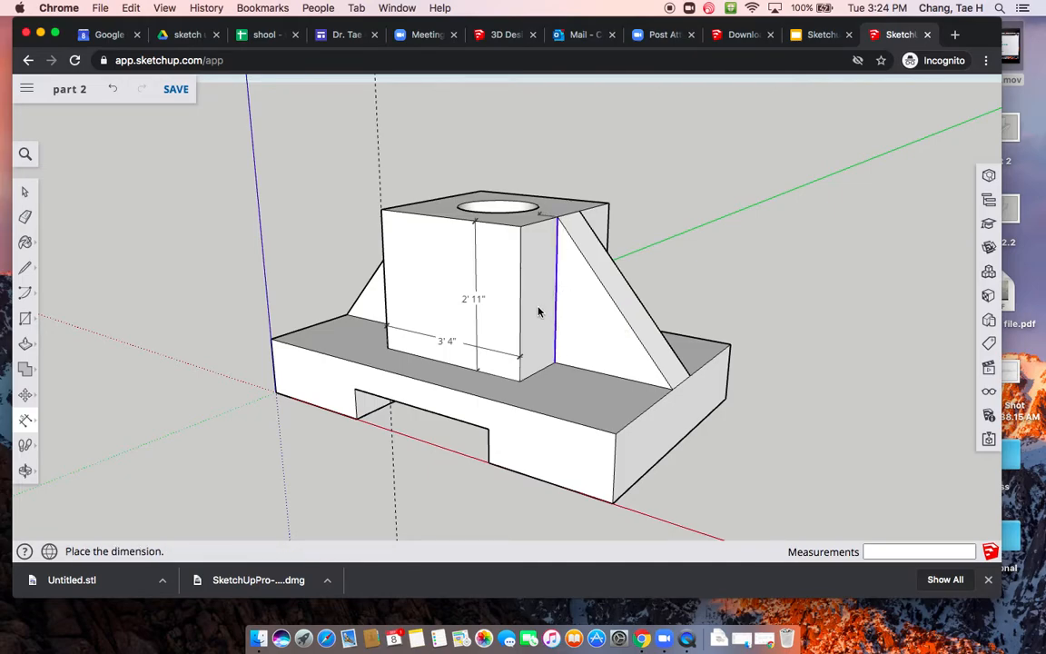
{"action": "key", "text": "Escape"}
{"action": "middle_click_drag", "start_coordinate": [609, 297], "coordinate": [515, 250]}
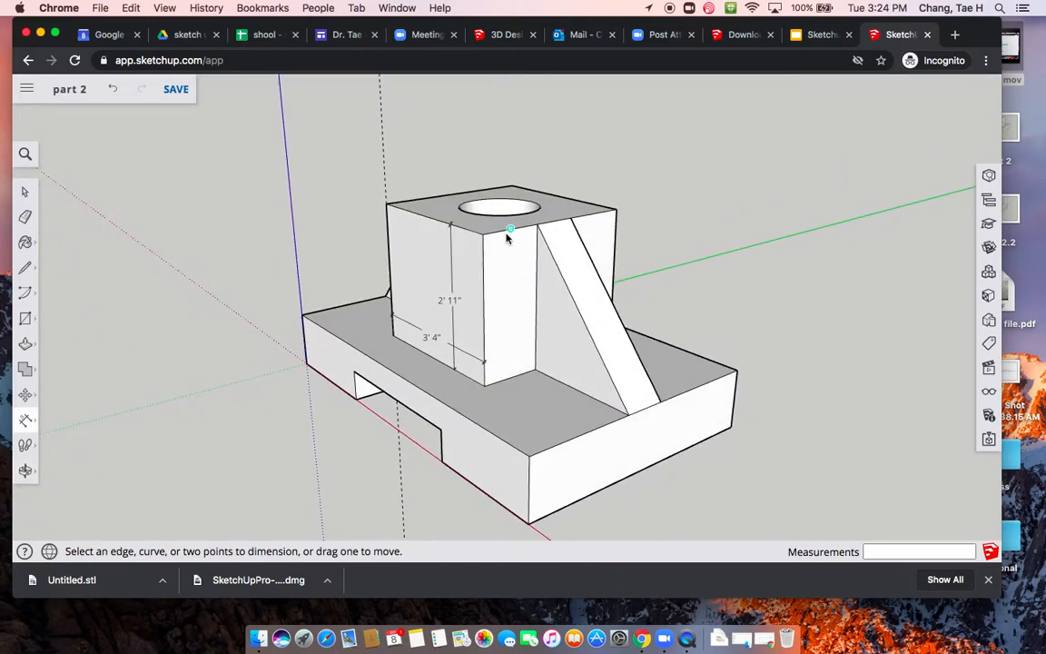
{"action": "left_click", "coordinate": [509, 229]}
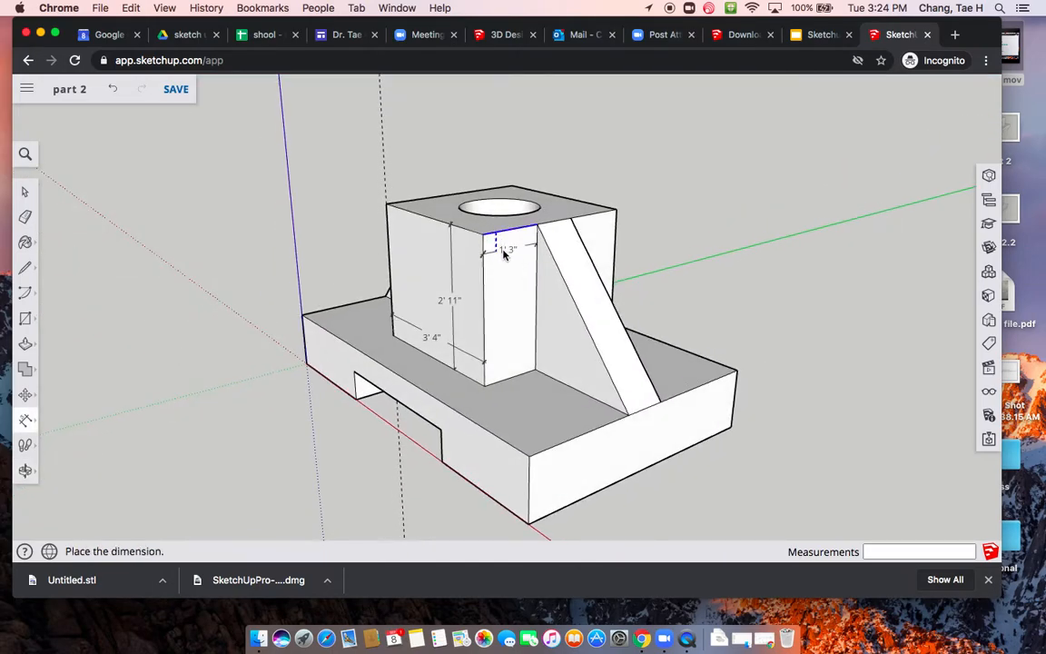
{"action": "left_click", "coordinate": [505, 255]}
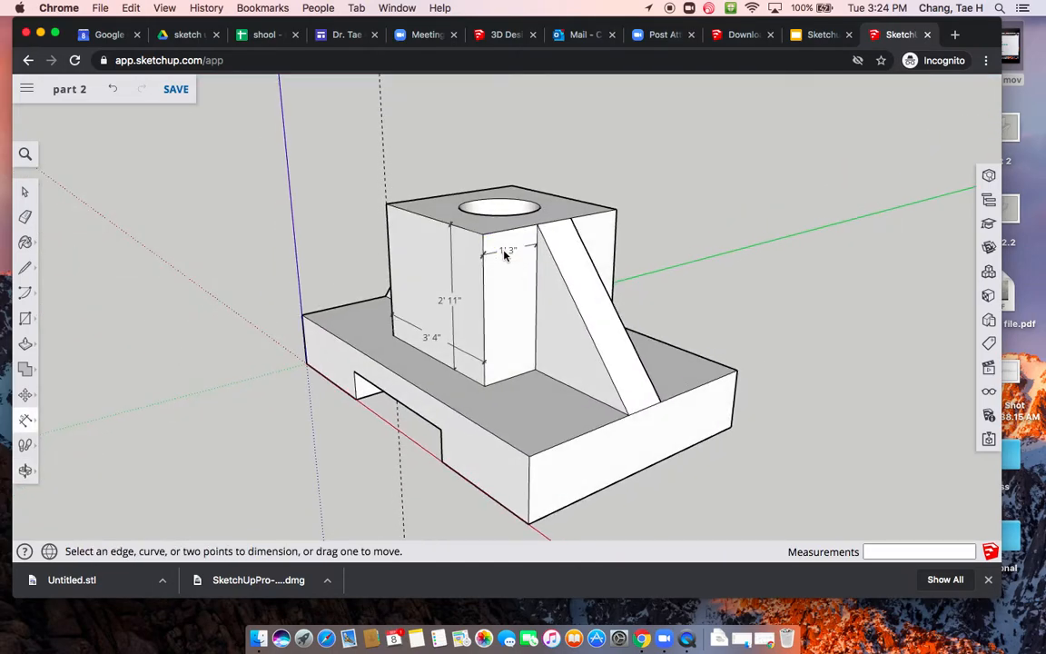
{"action": "left_click", "coordinate": [594, 216]}
{"action": "key", "text": "Escape"}
{"action": "left_click", "coordinate": [583, 218]}
{"action": "left_click", "coordinate": [587, 232]}
- Dimension the bottom edge of the base's end face, placing the dimension on that face
{"action": "middle_click_drag", "start_coordinate": [642, 263], "coordinate": [589, 289]}
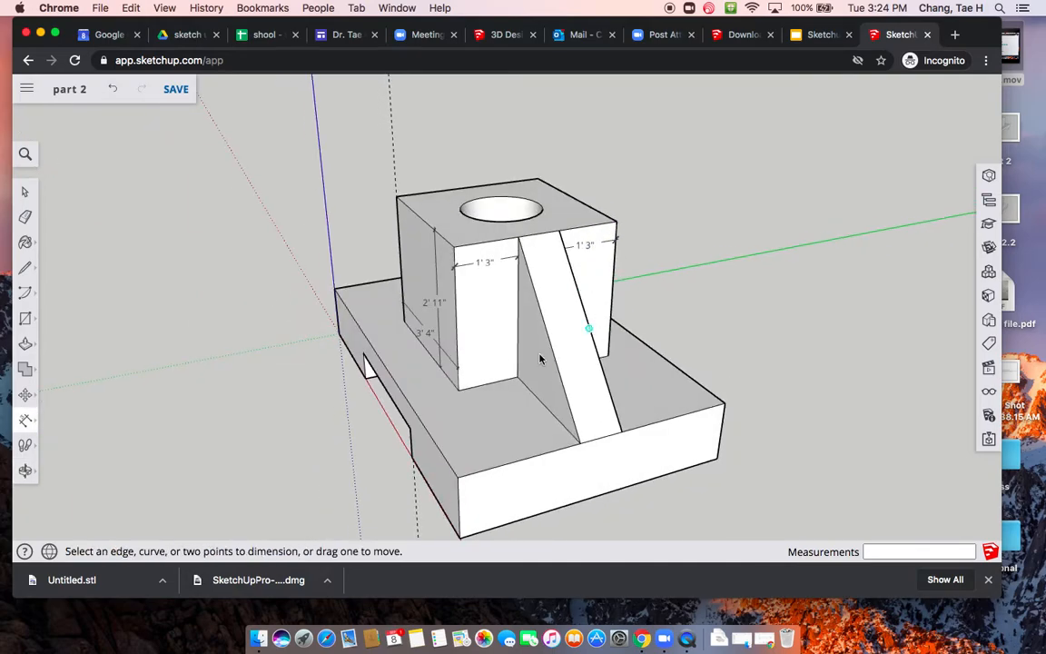
{"action": "left_click", "coordinate": [561, 506]}
{"action": "left_click", "coordinate": [602, 479]}
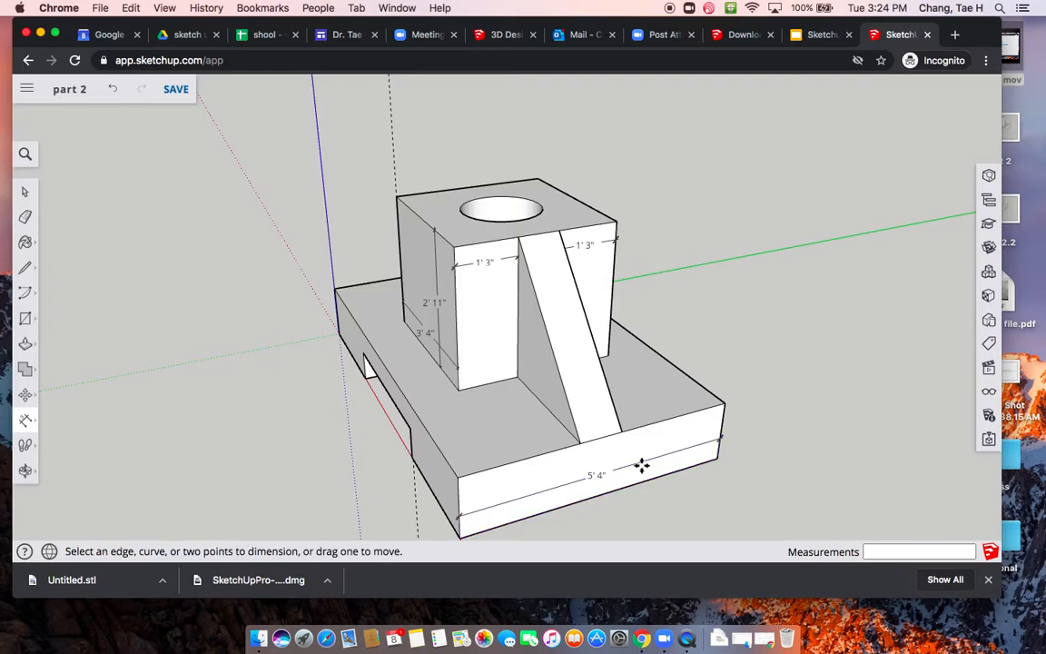
- Dimension the diameter of the hole in the raised block's top face and save the model
{"action": "middle_click_drag", "start_coordinate": [259, 439], "coordinate": [363, 381]}
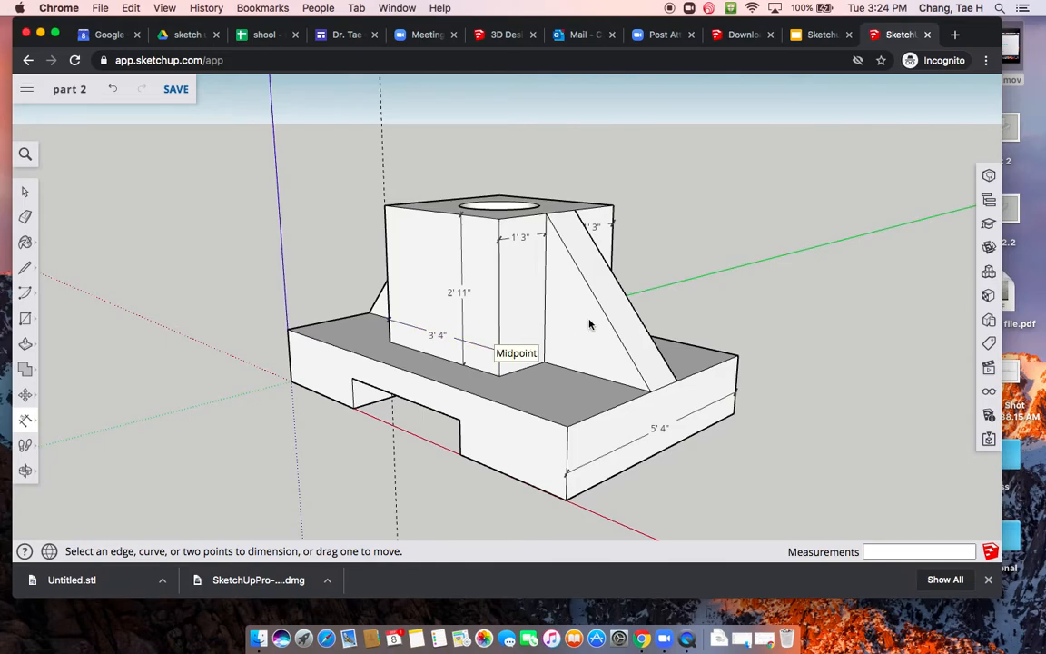
{"action": "middle_click_drag", "start_coordinate": [677, 264], "coordinate": [554, 246]}
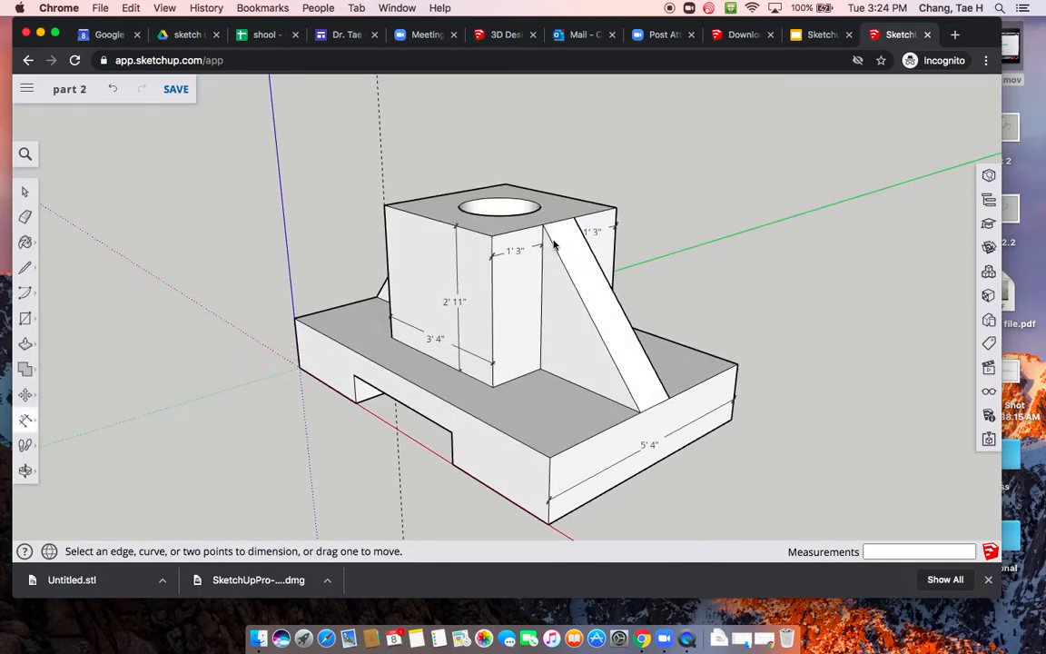
{"action": "left_click", "coordinate": [513, 215]}
{"action": "left_click", "coordinate": [503, 209]}
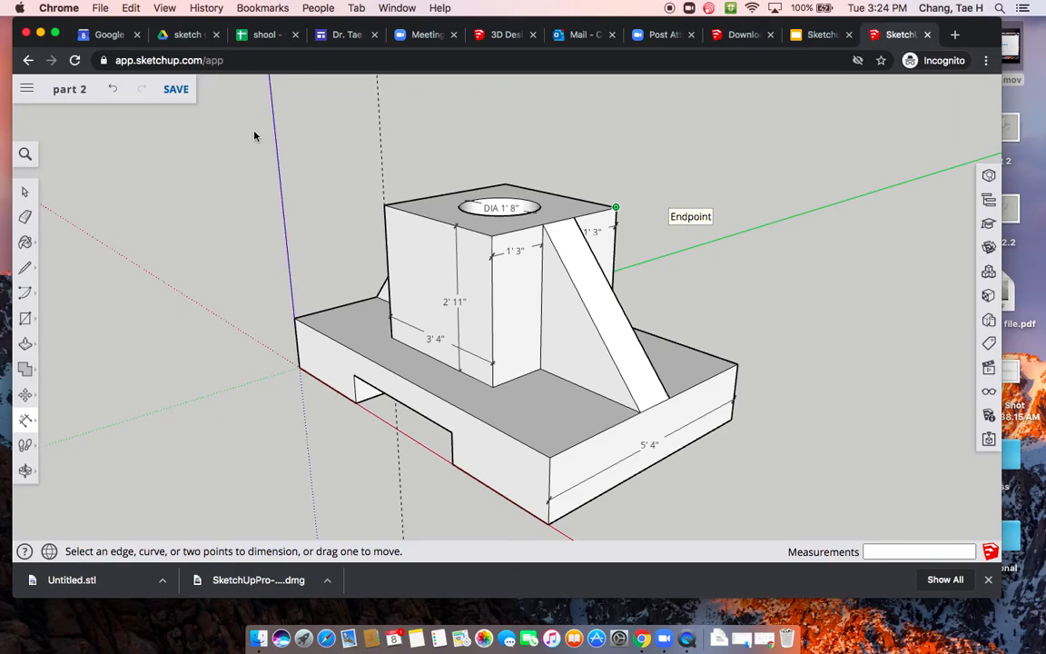
{"action": "left_click", "coordinate": [173, 97]}
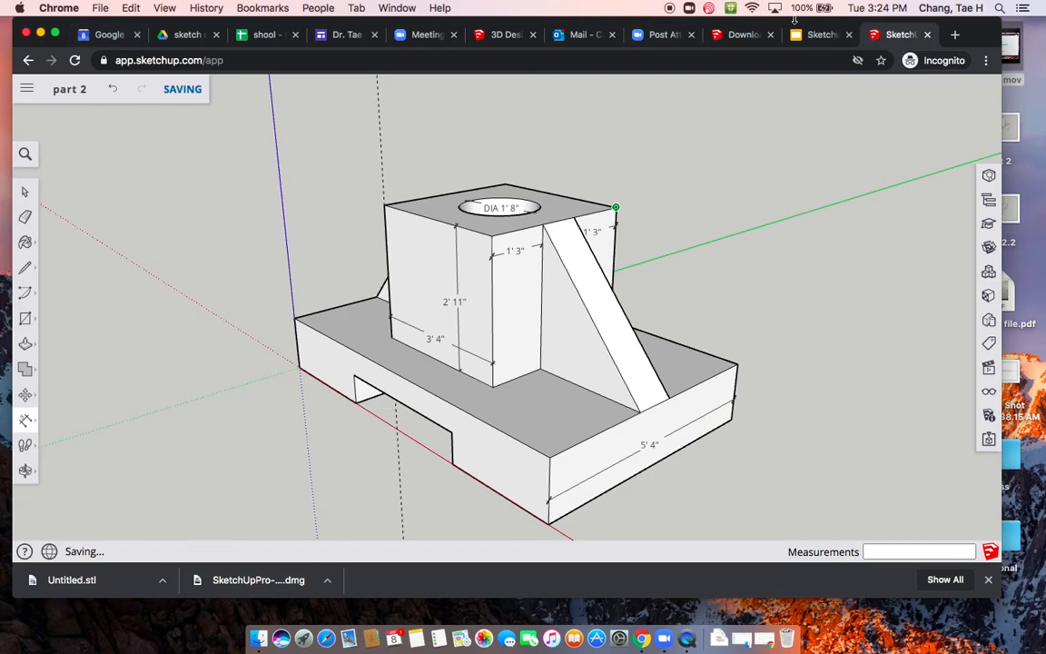